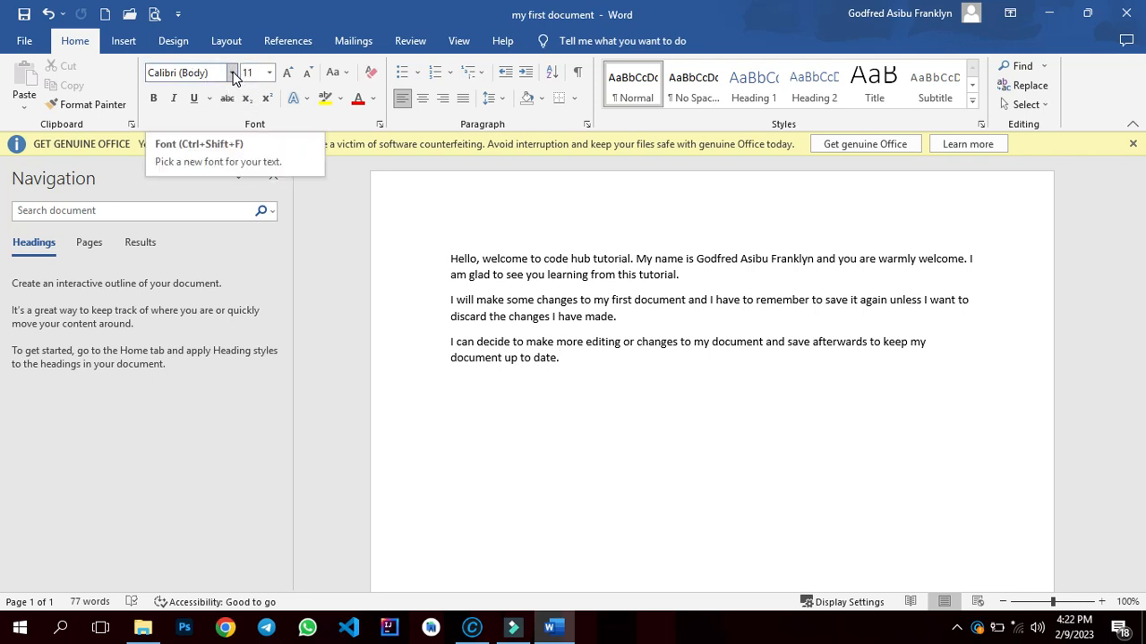
left_click(234, 74)
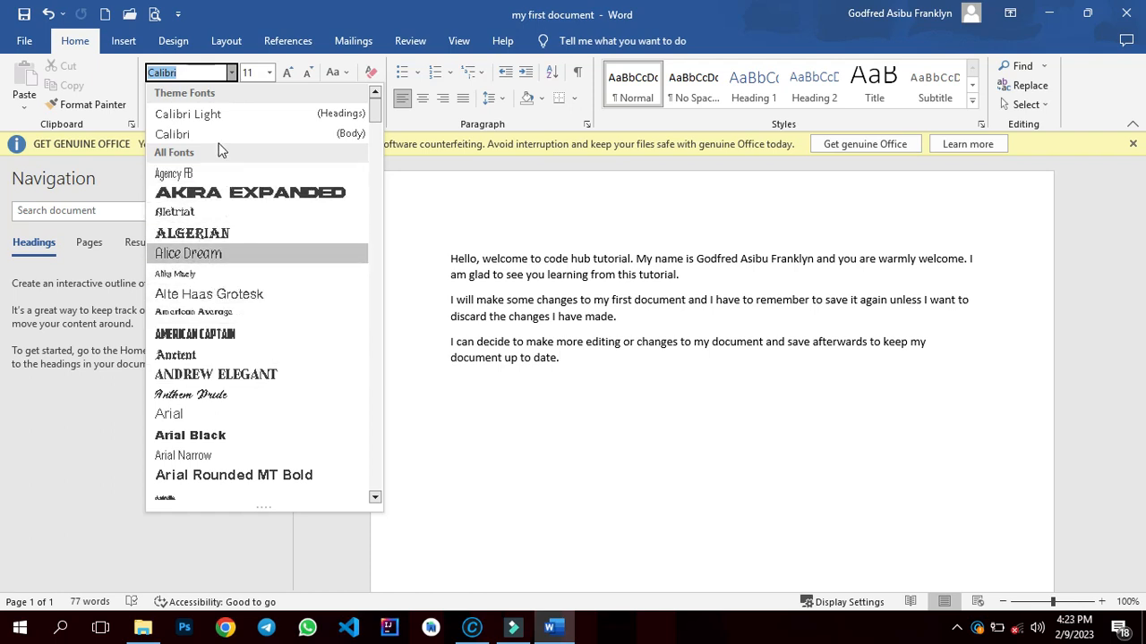
left_click(425, 243)
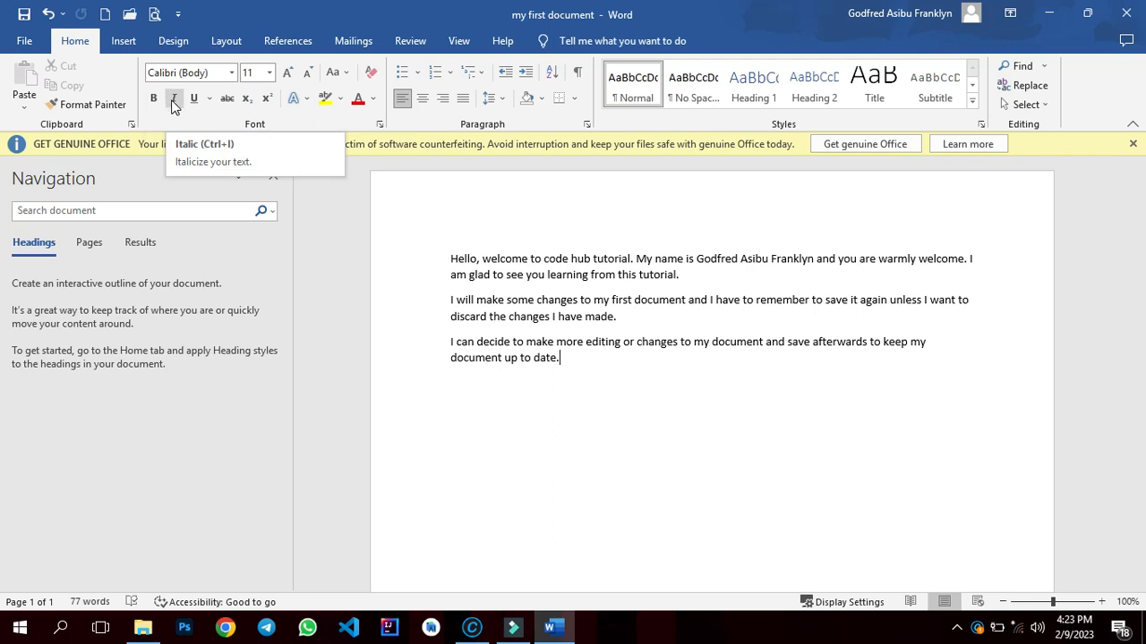
left_click(198, 104)
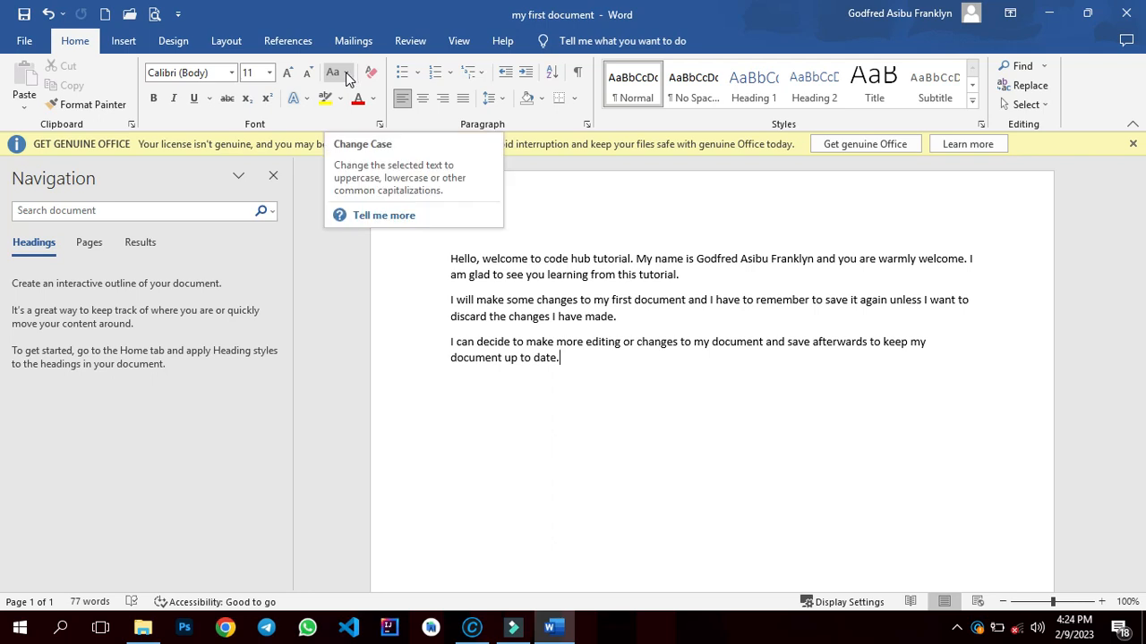
left_click(348, 75)
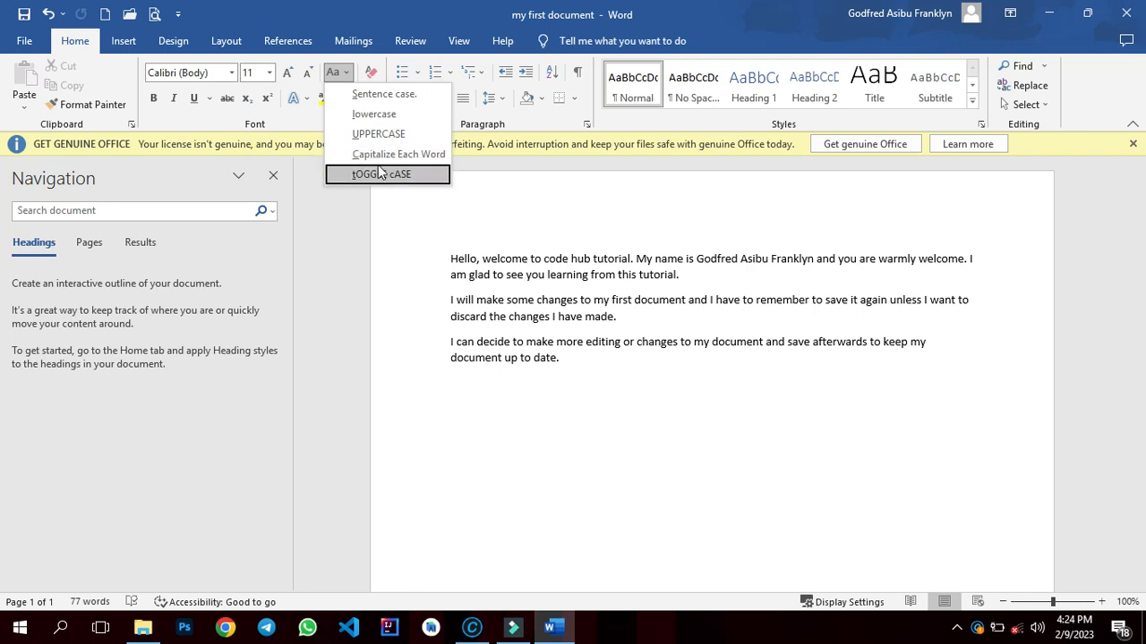
left_click(405, 225)
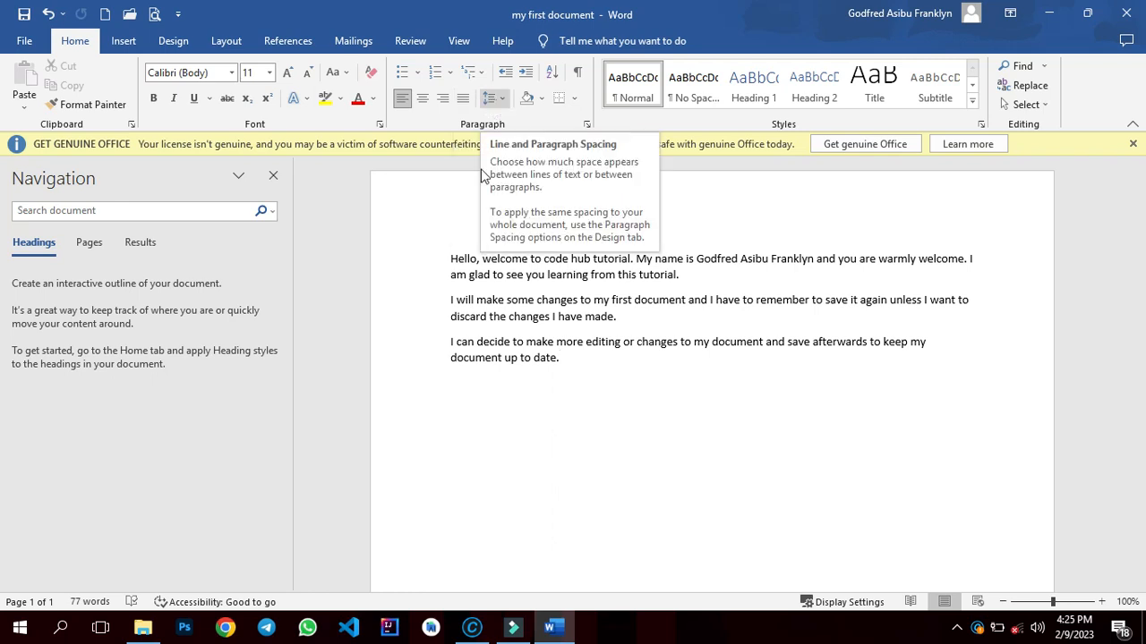
left_click(578, 342)
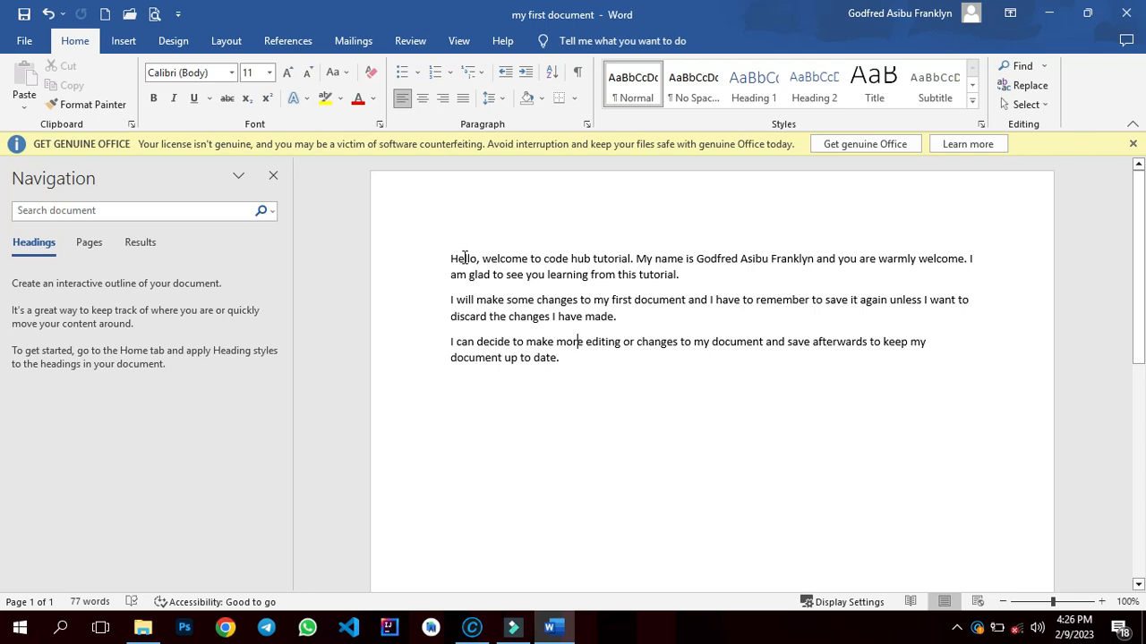
- Select the word Hello and set its font to ANDREW ELEGANT at size 28
left_click(463, 258)
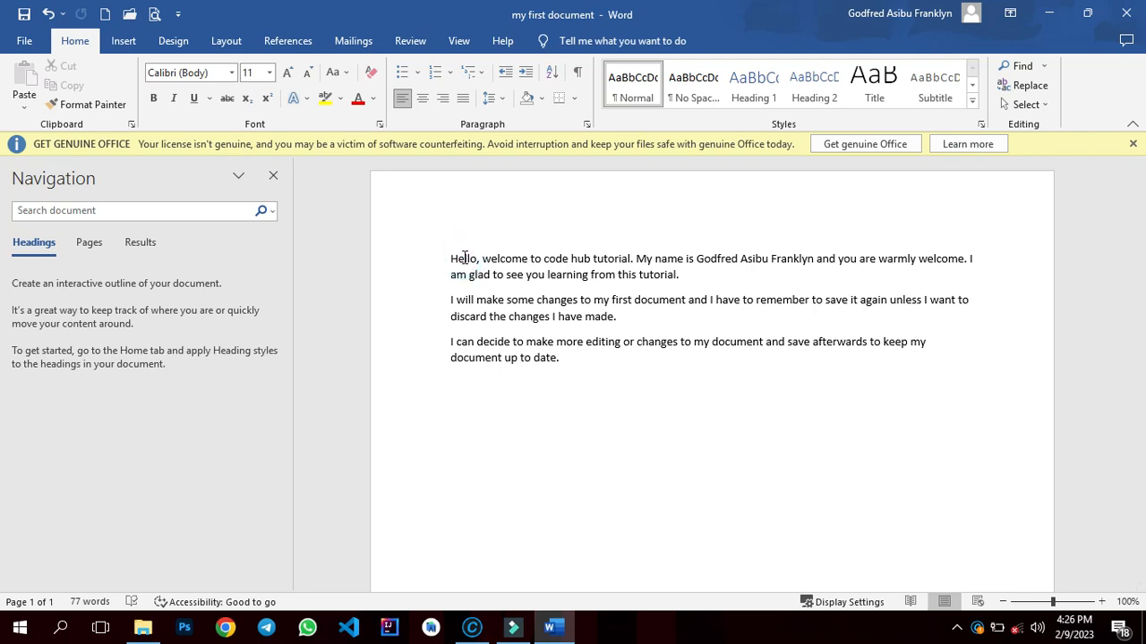
double_click(463, 257)
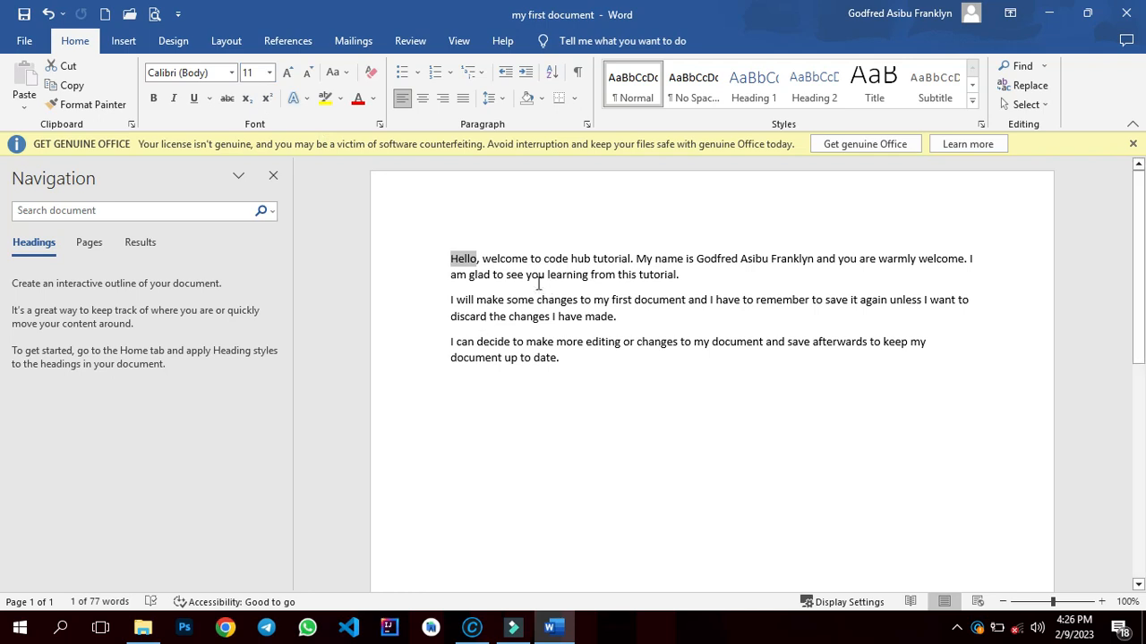
left_click(232, 77)
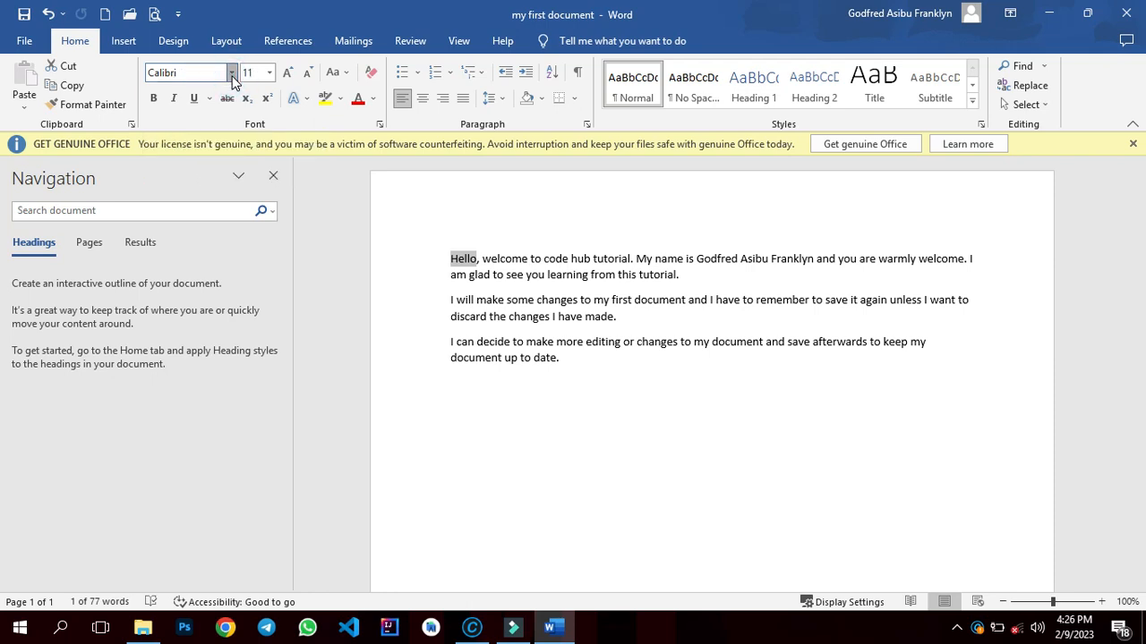
left_click(232, 77)
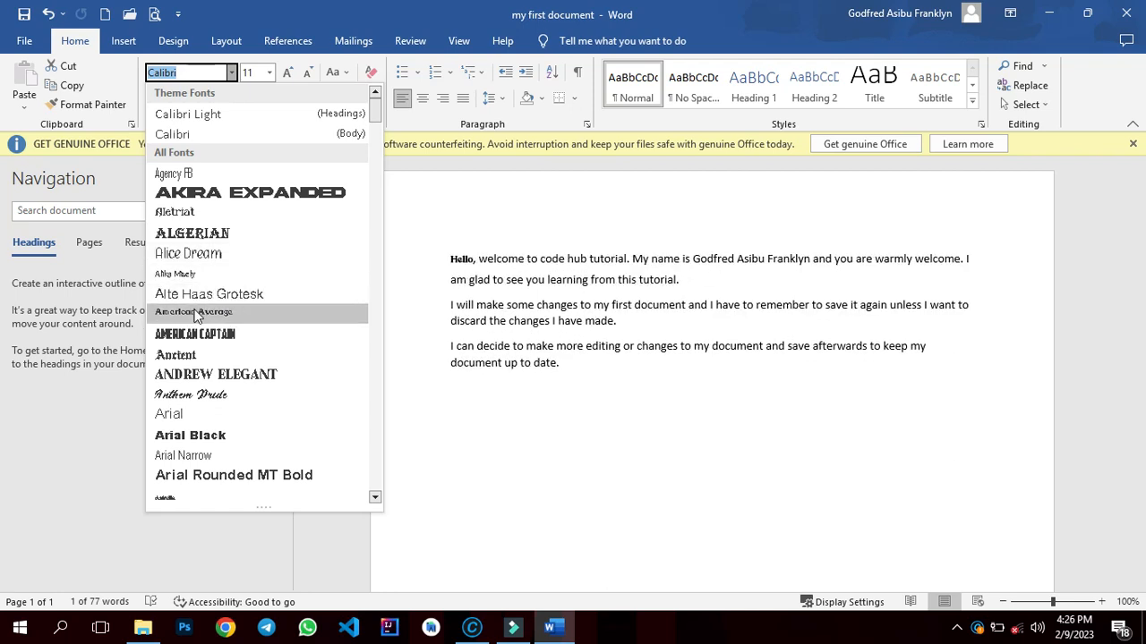
left_click(184, 375)
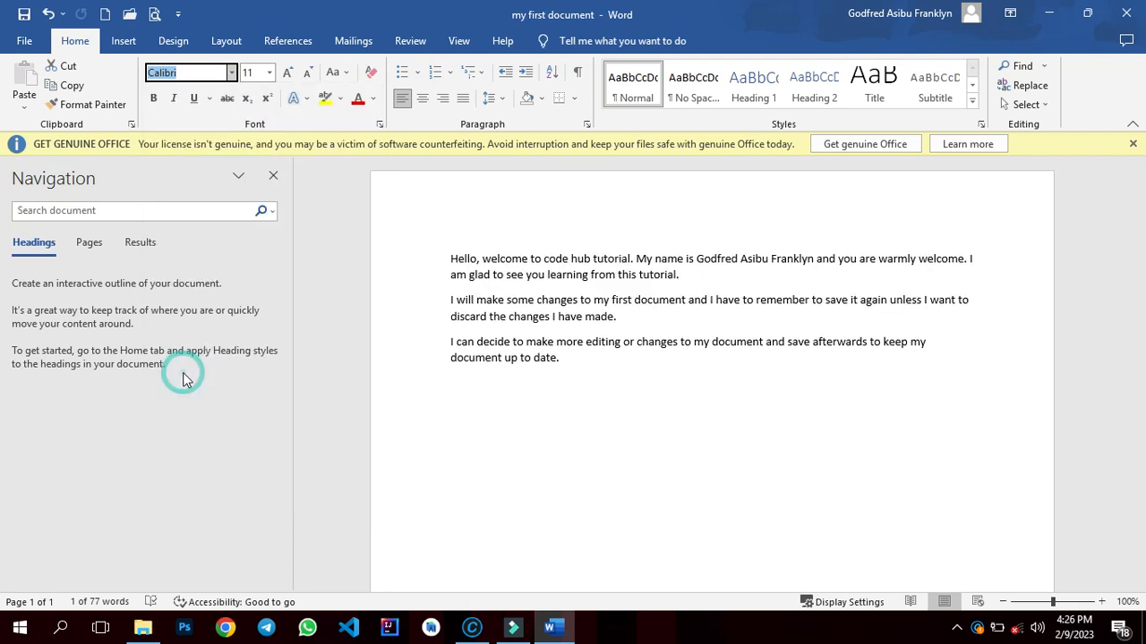
left_click(270, 74)
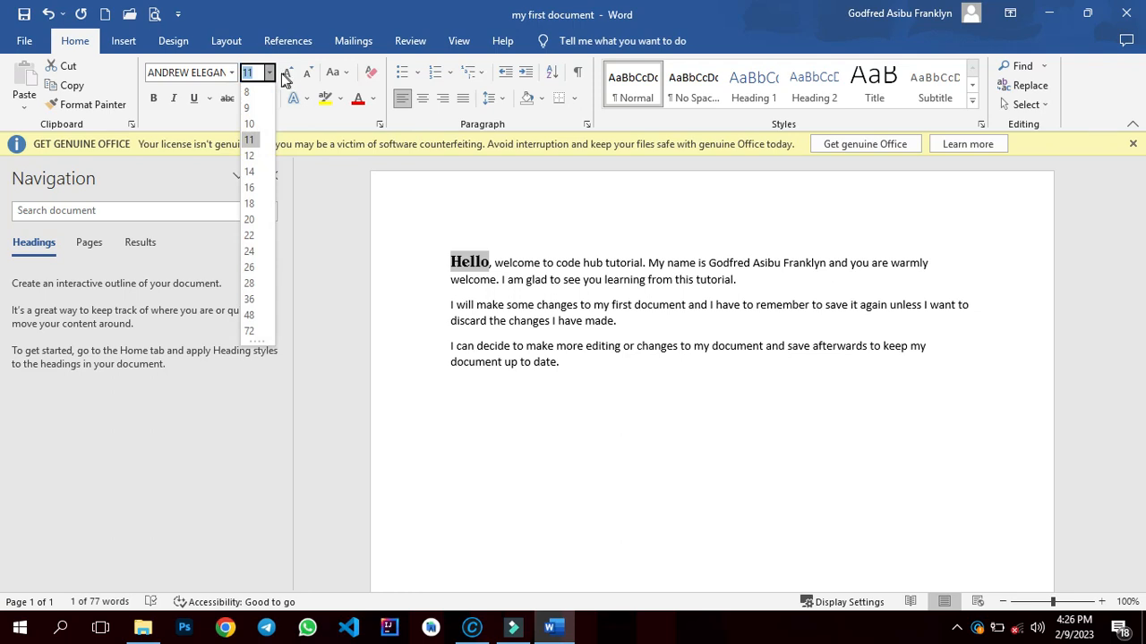
left_click(256, 289)
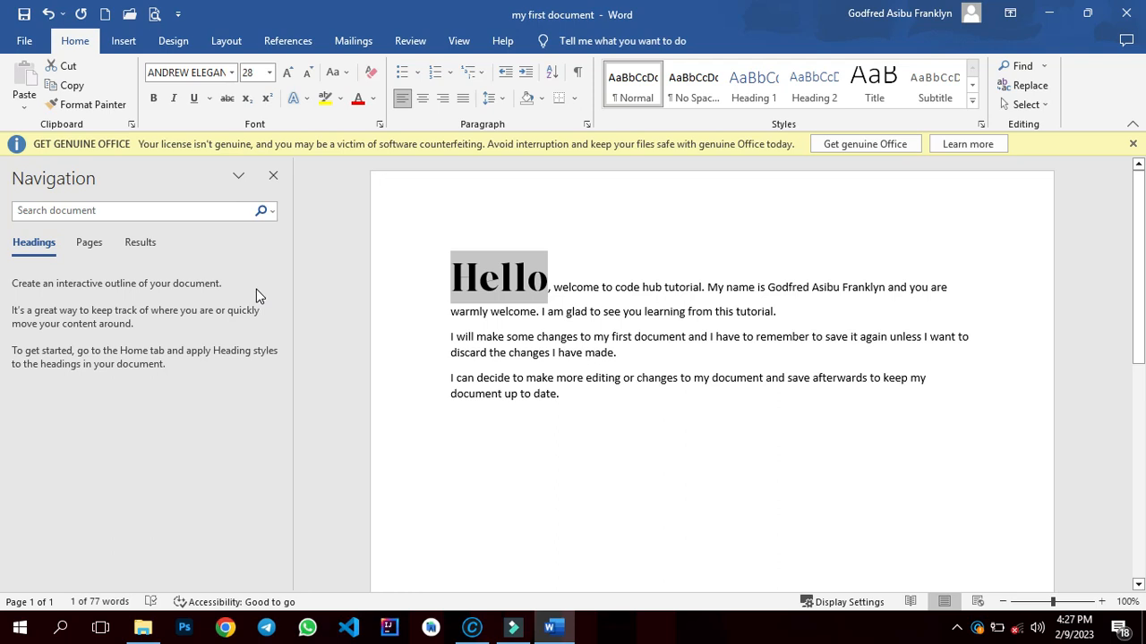
- Make Hello bold, toggling italic, underline and strikethrough on and off again
left_click(155, 100)
left_click(156, 102)
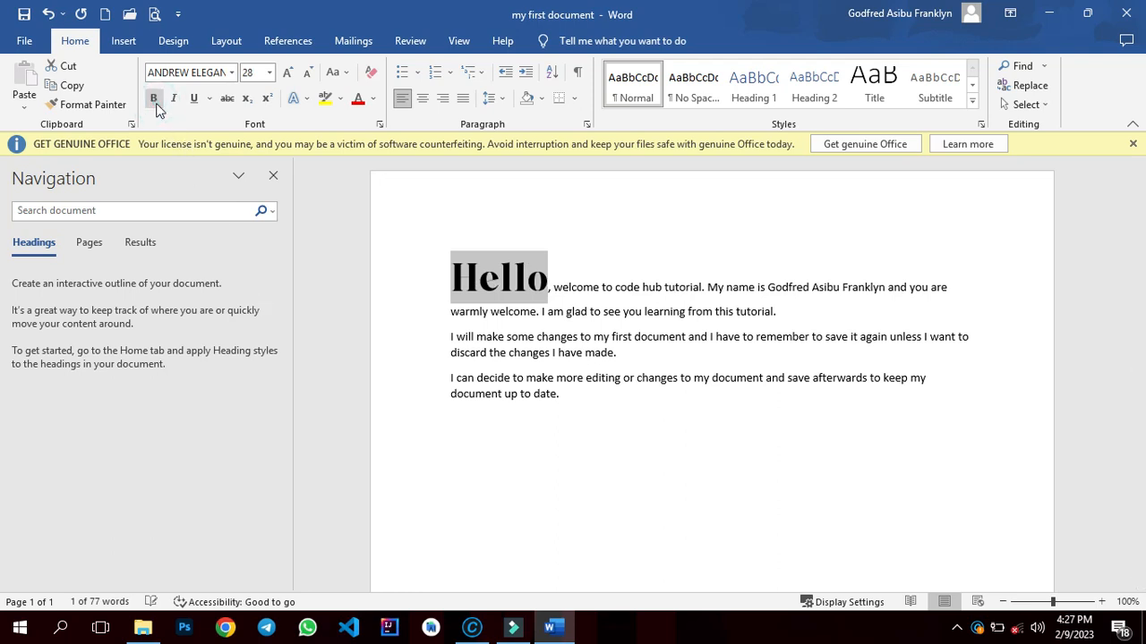
left_click(155, 102)
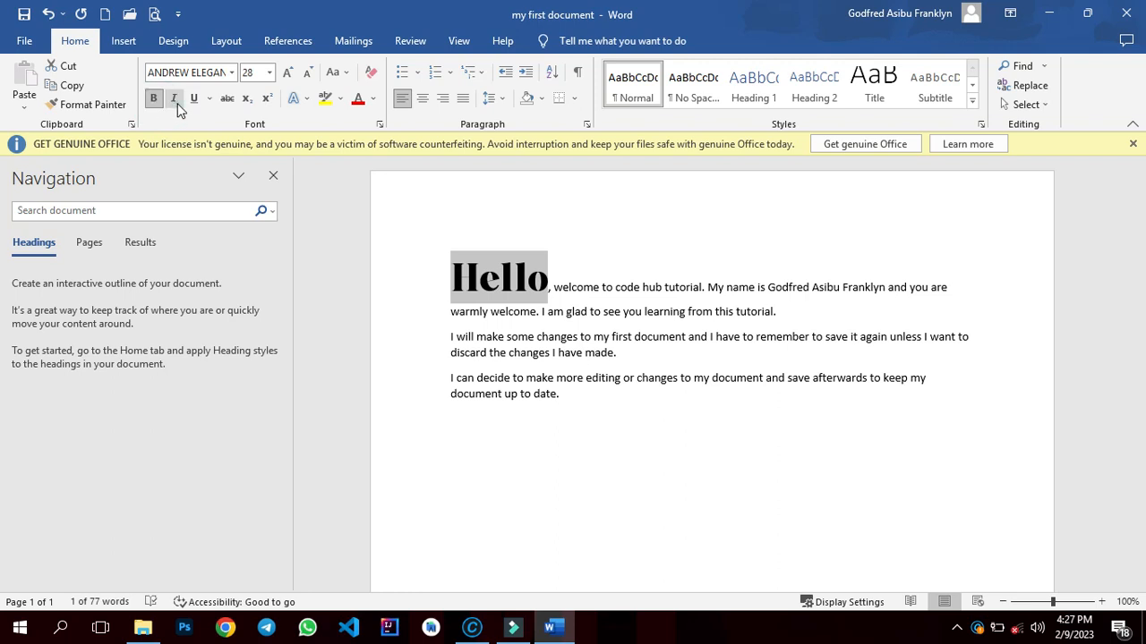
left_click(178, 104)
left_click(193, 100)
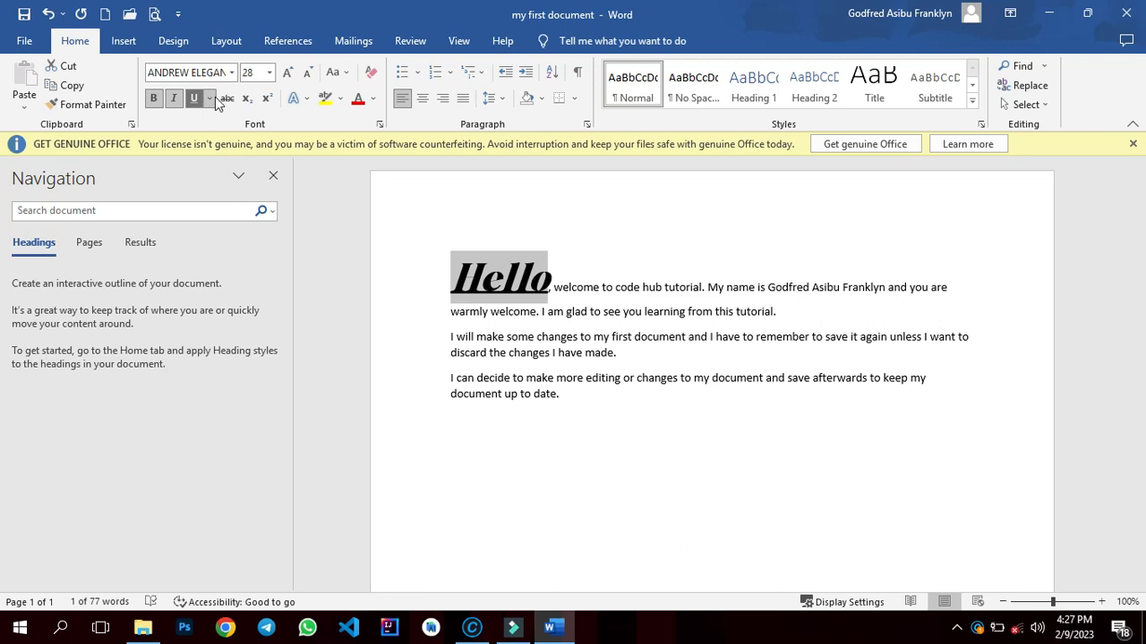
left_click(227, 101)
left_click(227, 100)
left_click(199, 99)
left_click(176, 98)
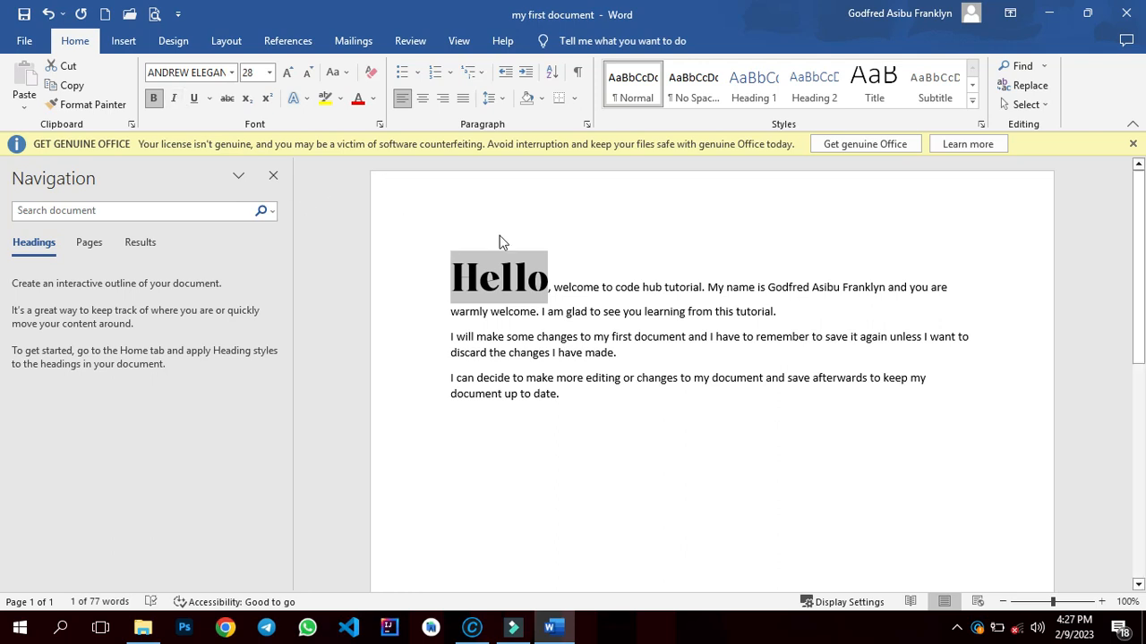
- Select the rest of the first paragraph after Hello and set it to Arial Black at size 24
left_click(555, 287)
left_click_drag(555, 287, 775, 314)
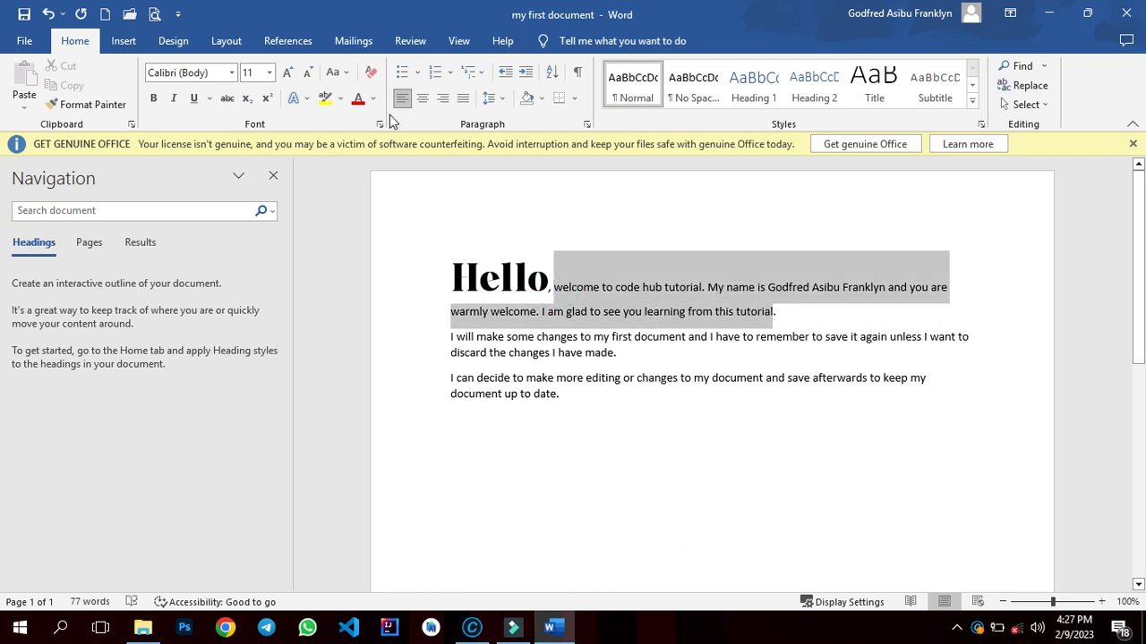
left_click(270, 73)
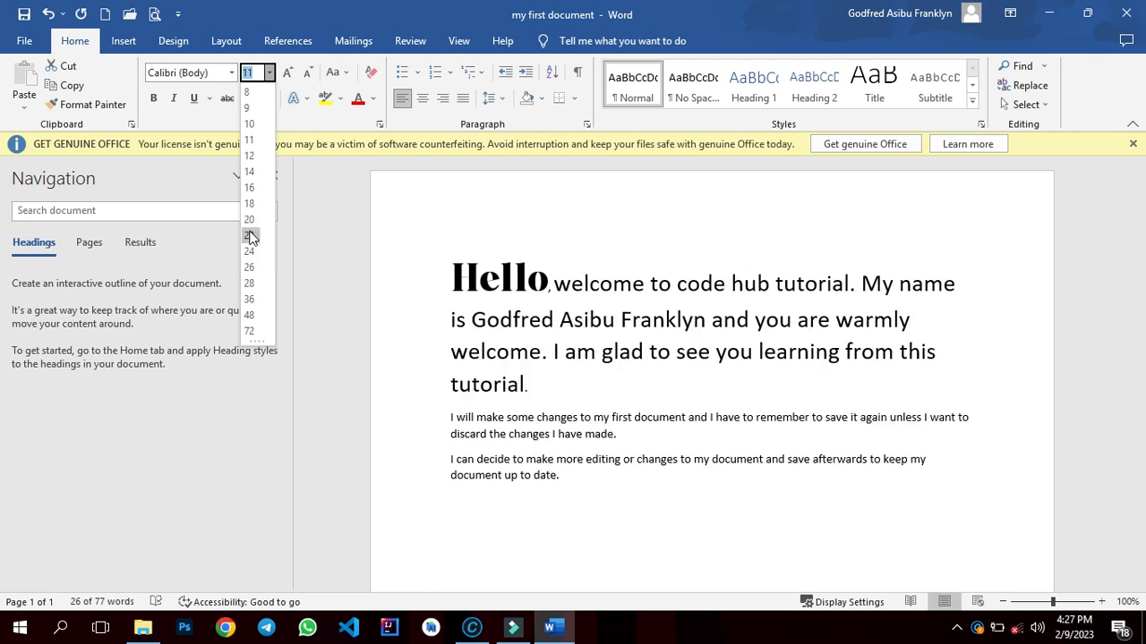
left_click(253, 252)
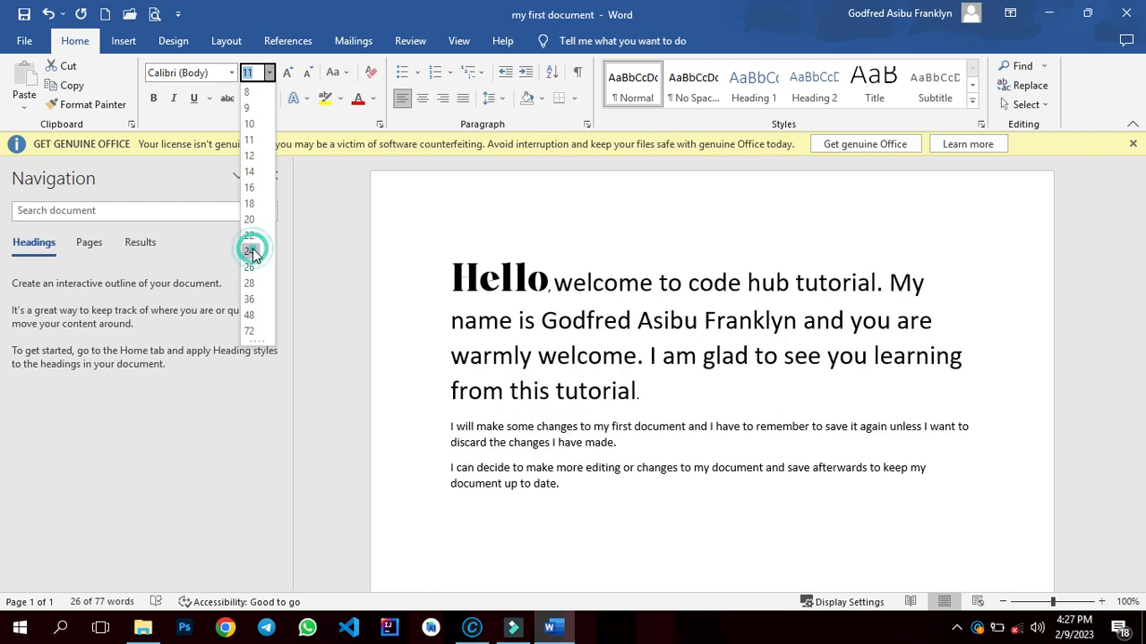
left_click(232, 75)
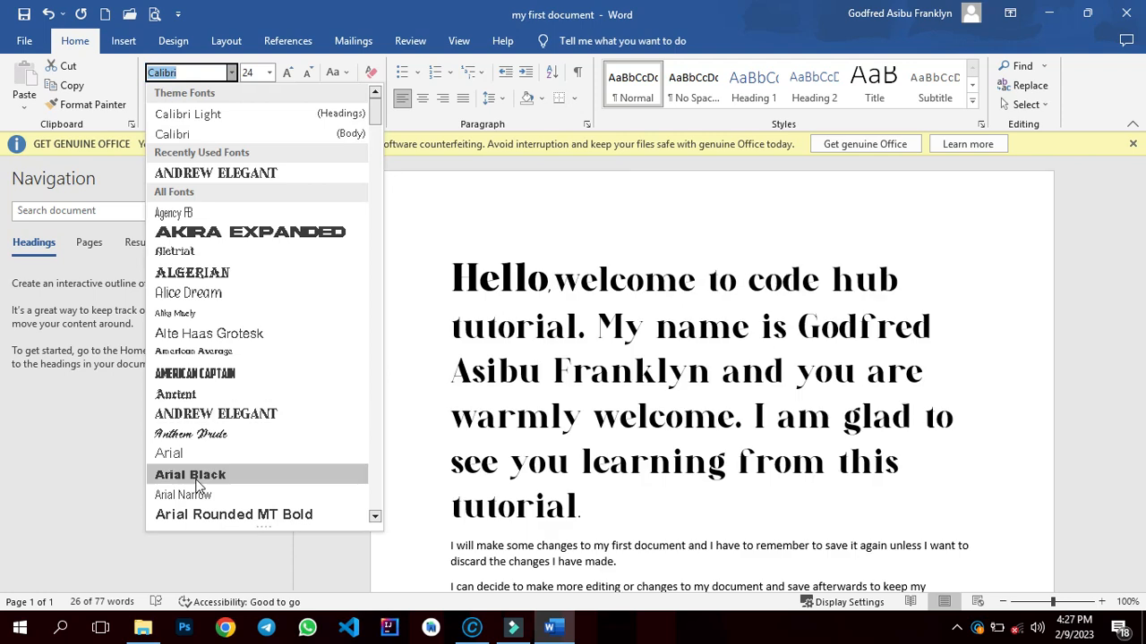
left_click(197, 478)
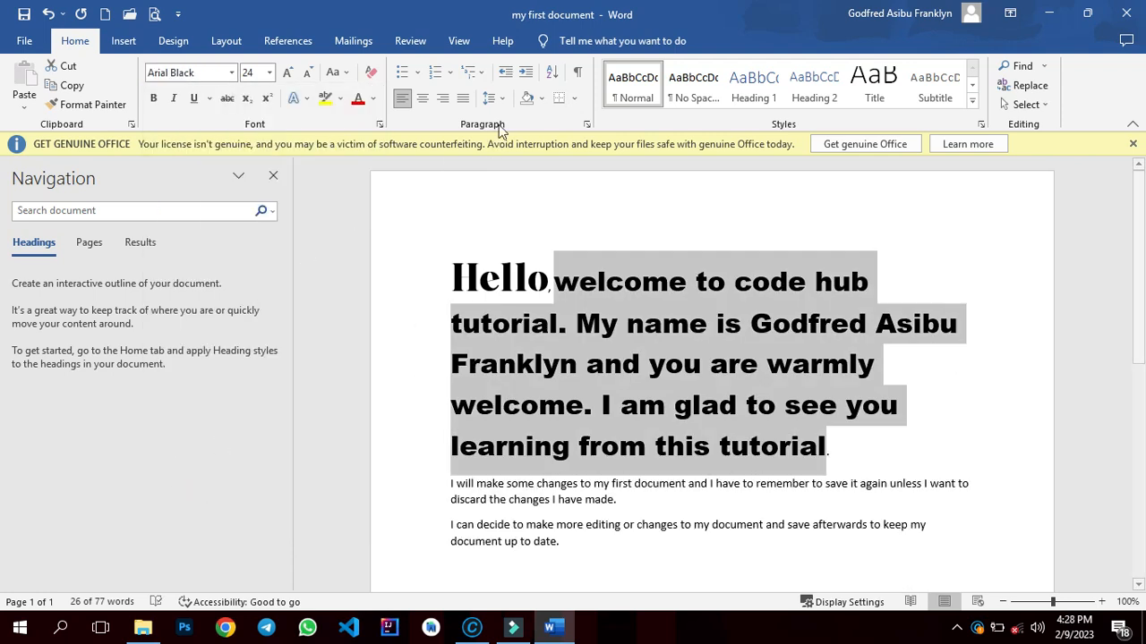
- Remove the space after the first paragraph and, after trying centre and right alignment, justify it
left_click(502, 99)
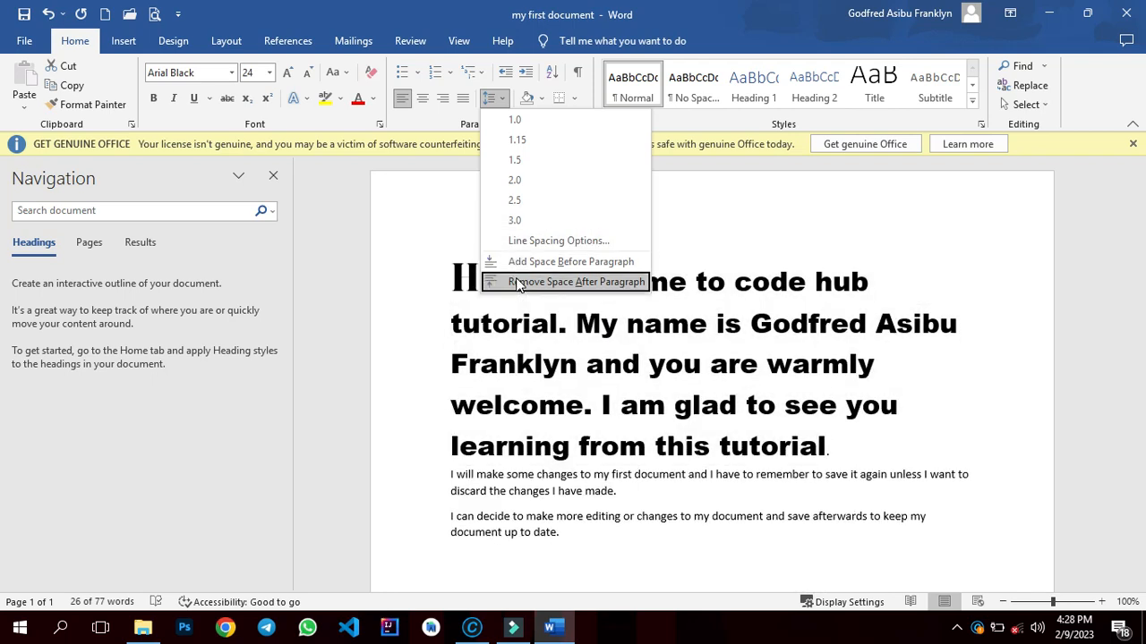
left_click(519, 284)
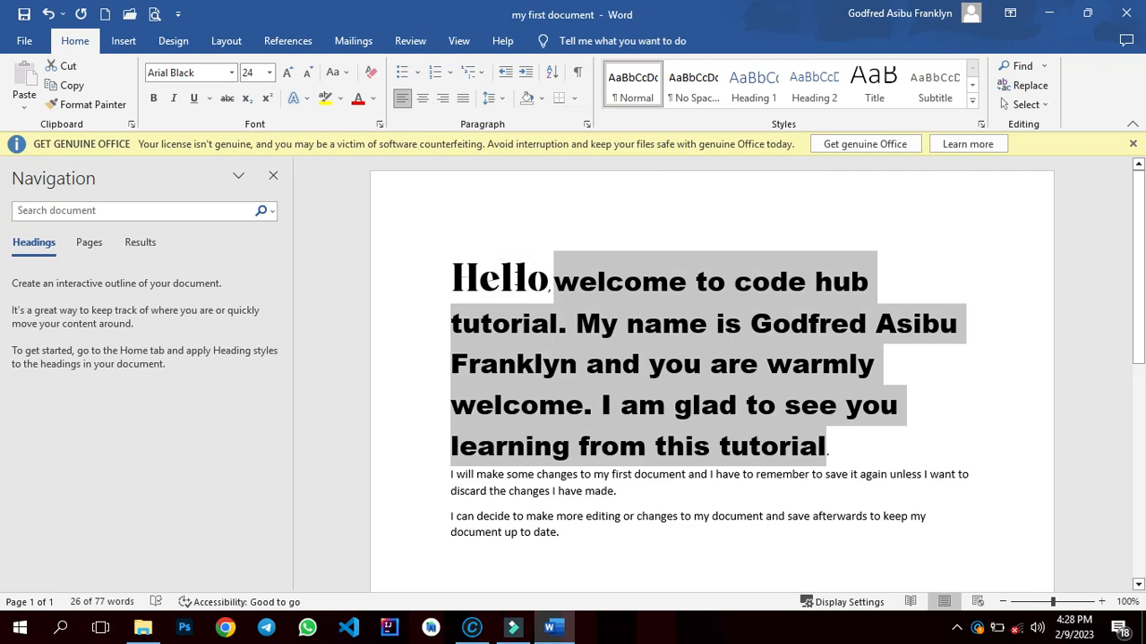
left_click(422, 98)
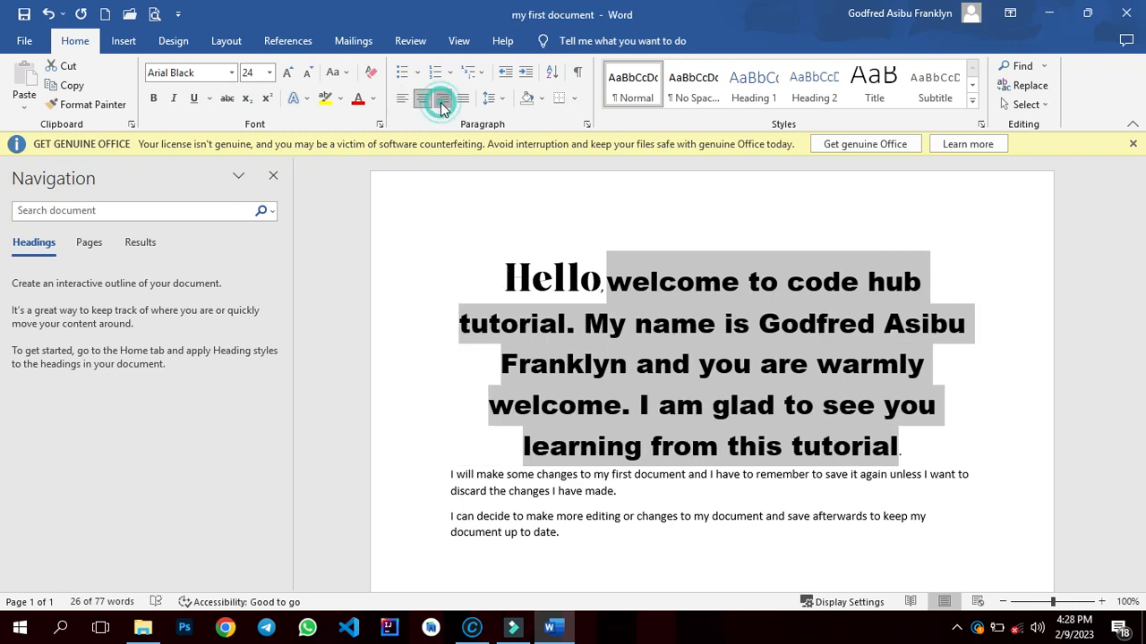
left_click(440, 102)
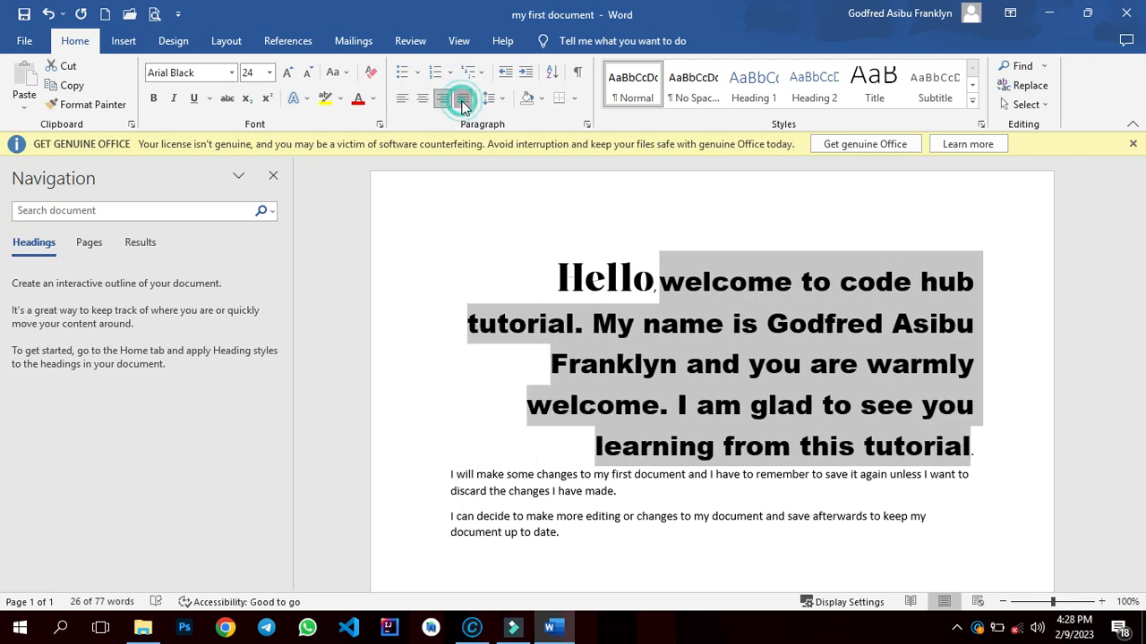
left_click(462, 100)
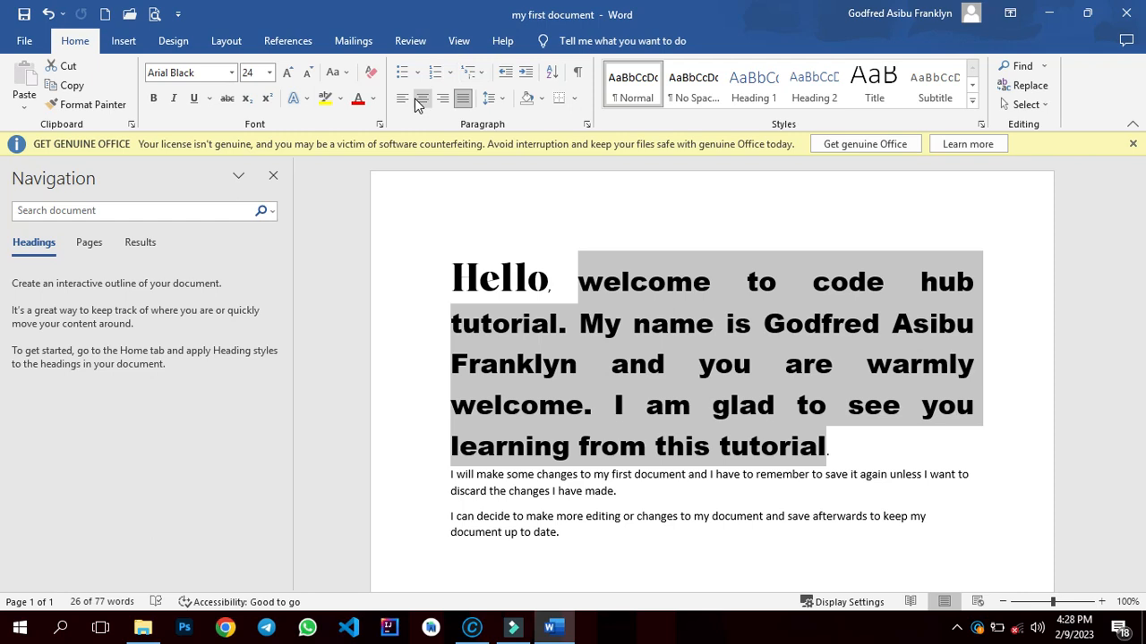
- Cycle the selected text through UPPERCASE, lowercase and tOGGLE cASE, finishing with Capitalize Each Word
left_click(347, 74)
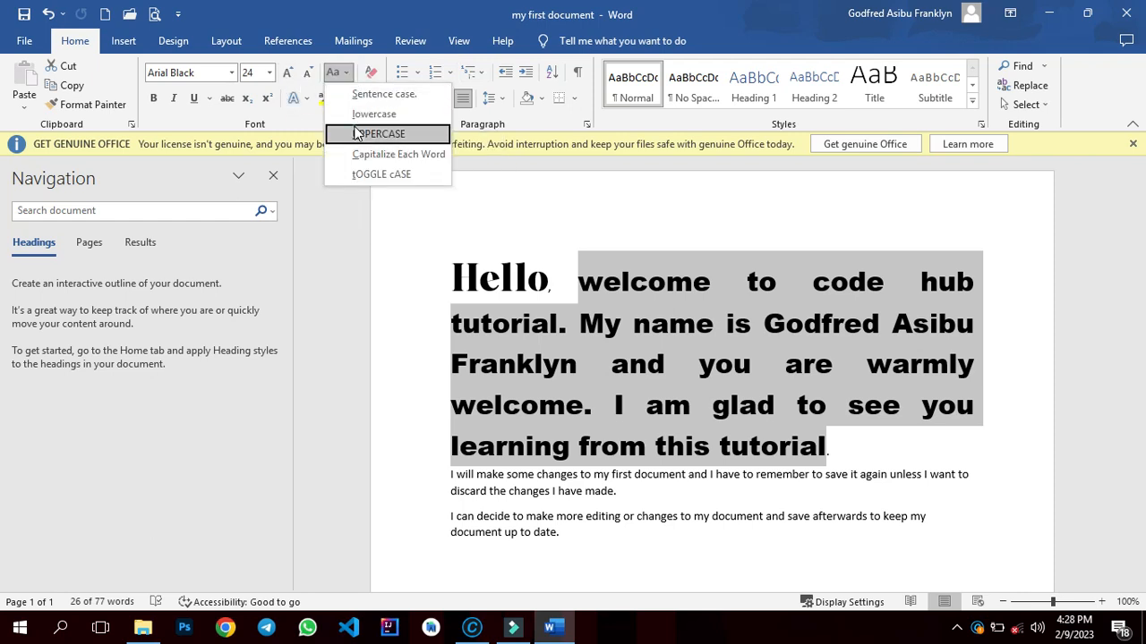
left_click(358, 133)
left_click(347, 75)
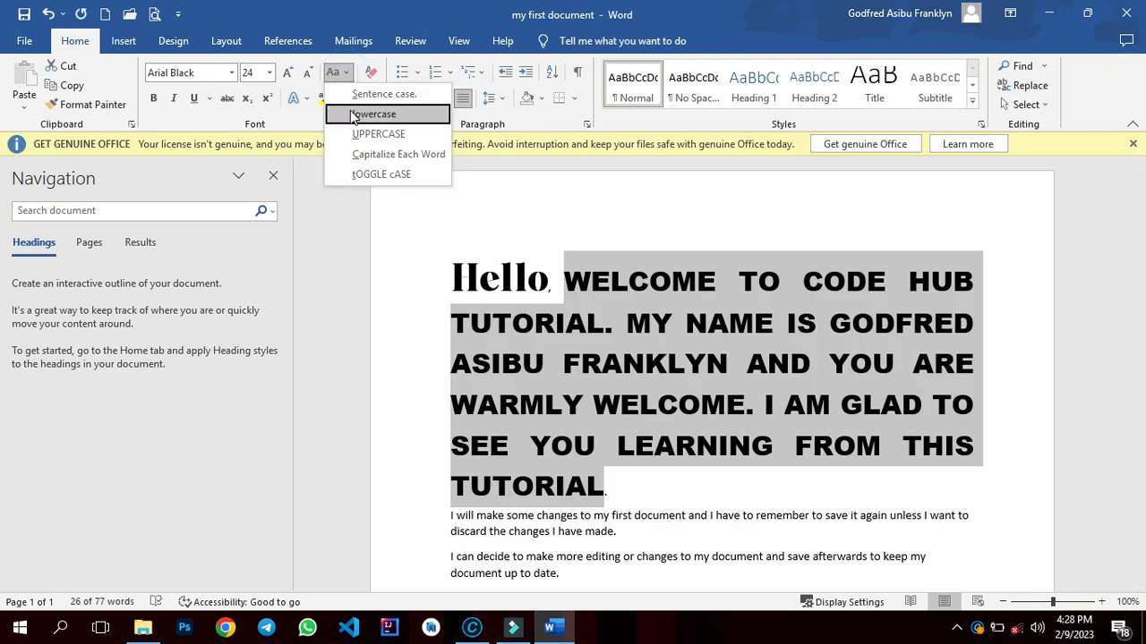
left_click(369, 114)
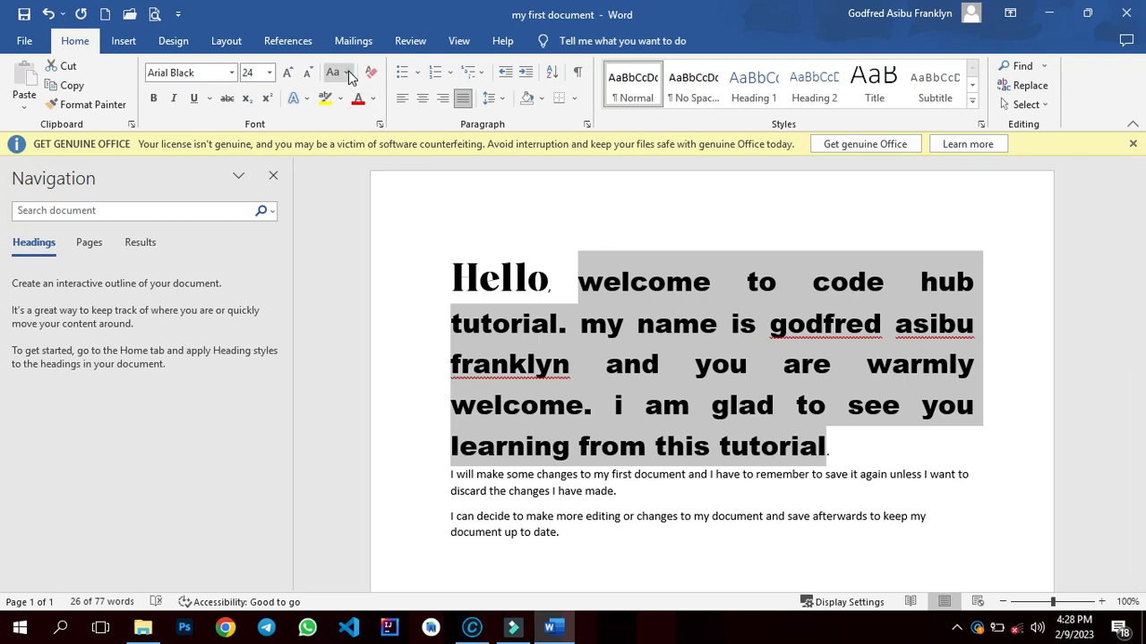
left_click(348, 71)
left_click(363, 173)
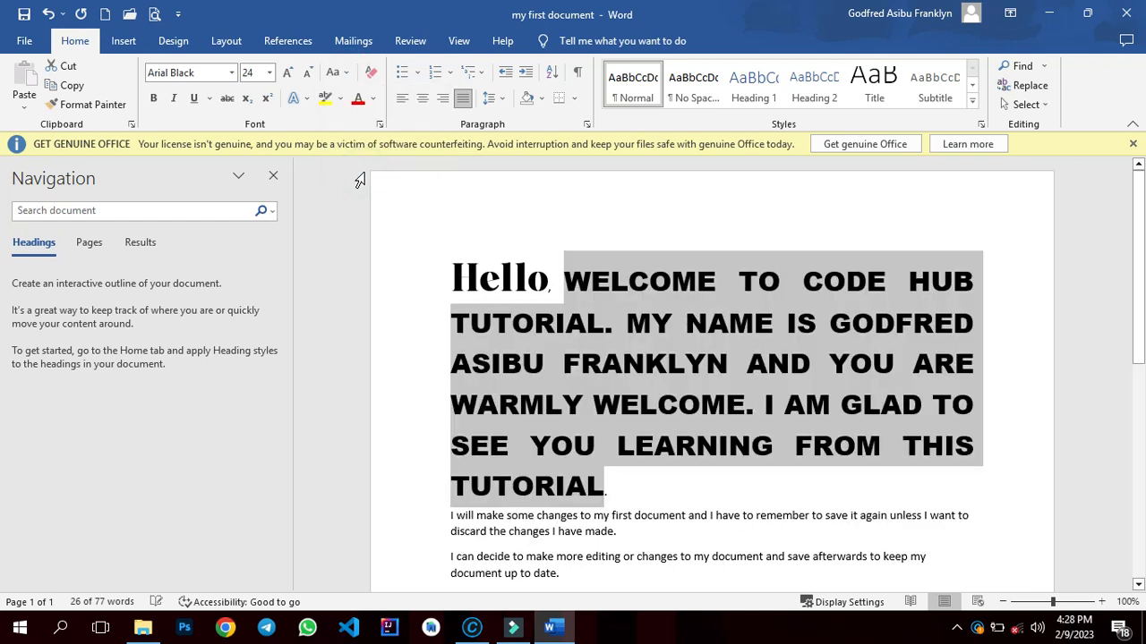
left_click(336, 73)
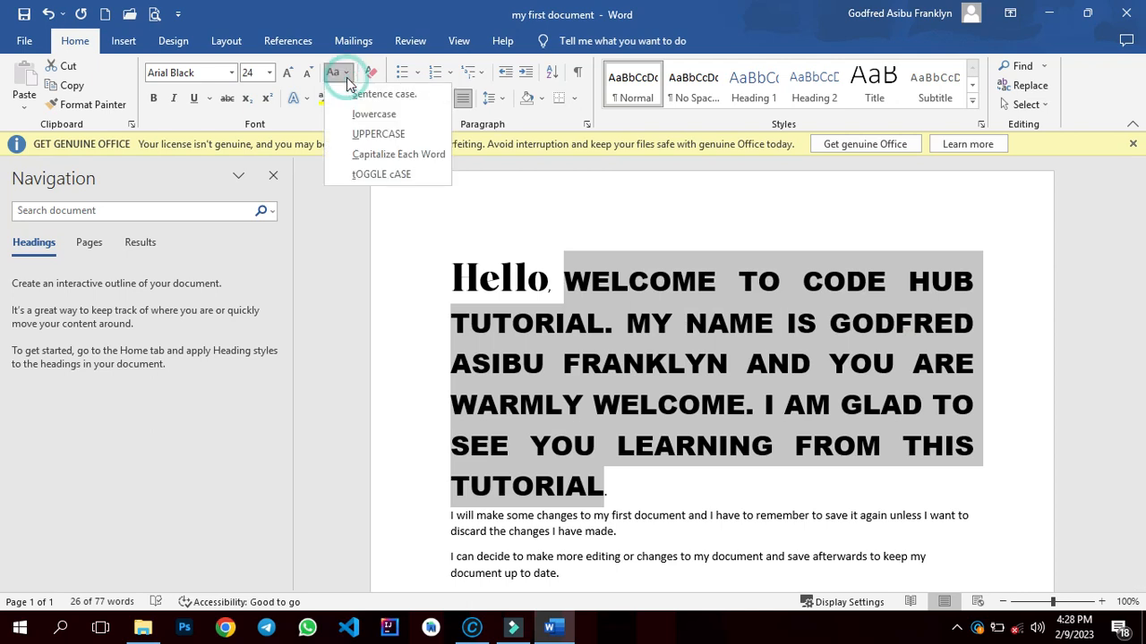
left_click(345, 154)
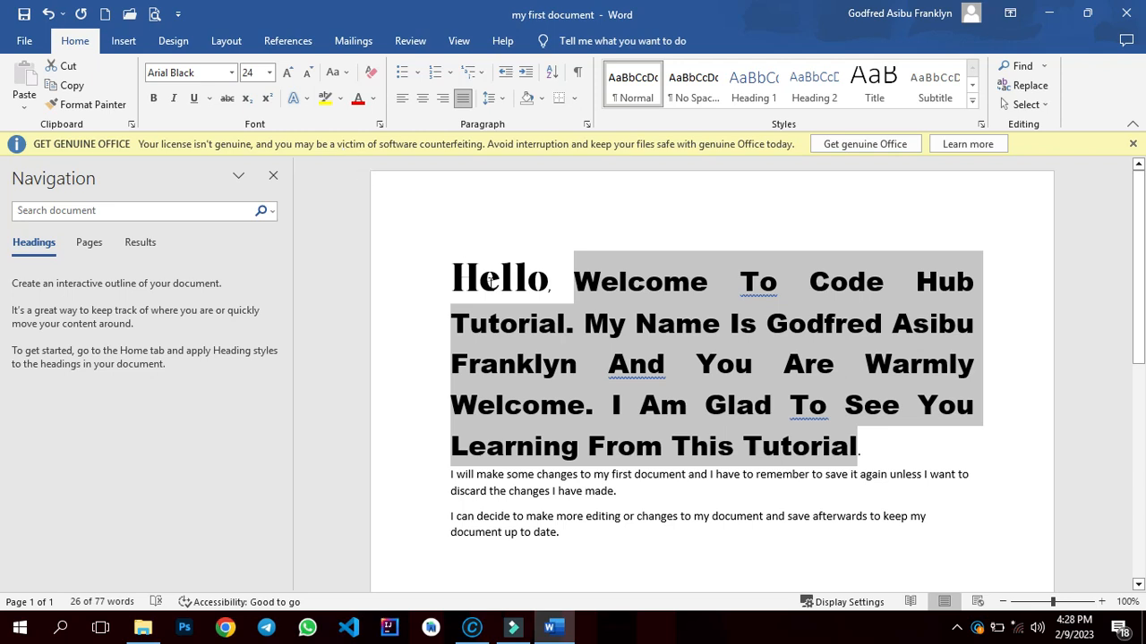
- Deselect the text and add a new empty paragraph at the end of the document
left_click(628, 477)
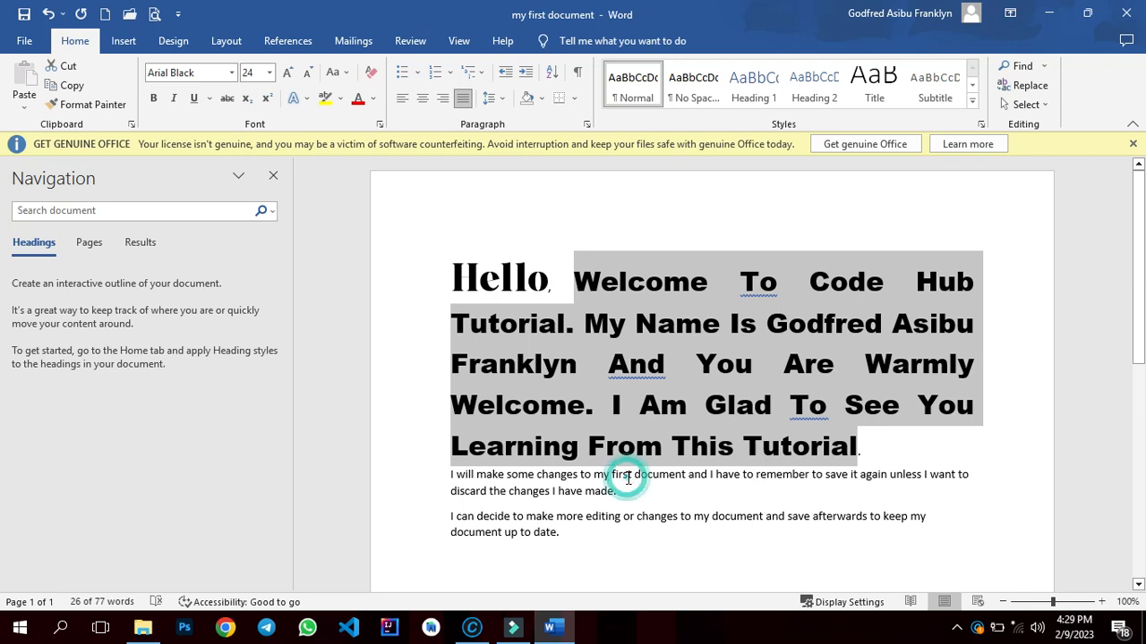
left_click(587, 535)
key("Return")
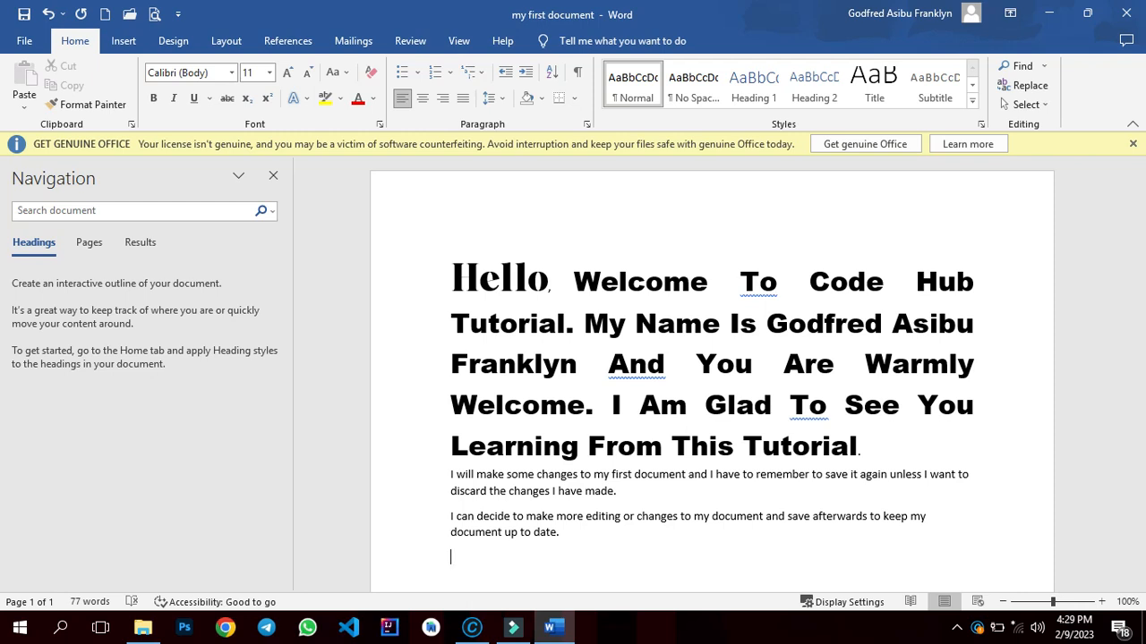
- Type the names Samuel, Joseph, David, Mary and Martha on separate lines at the end of the document
type("samuel")
key("Return")
type("joseph")
key("Return")
type("d")
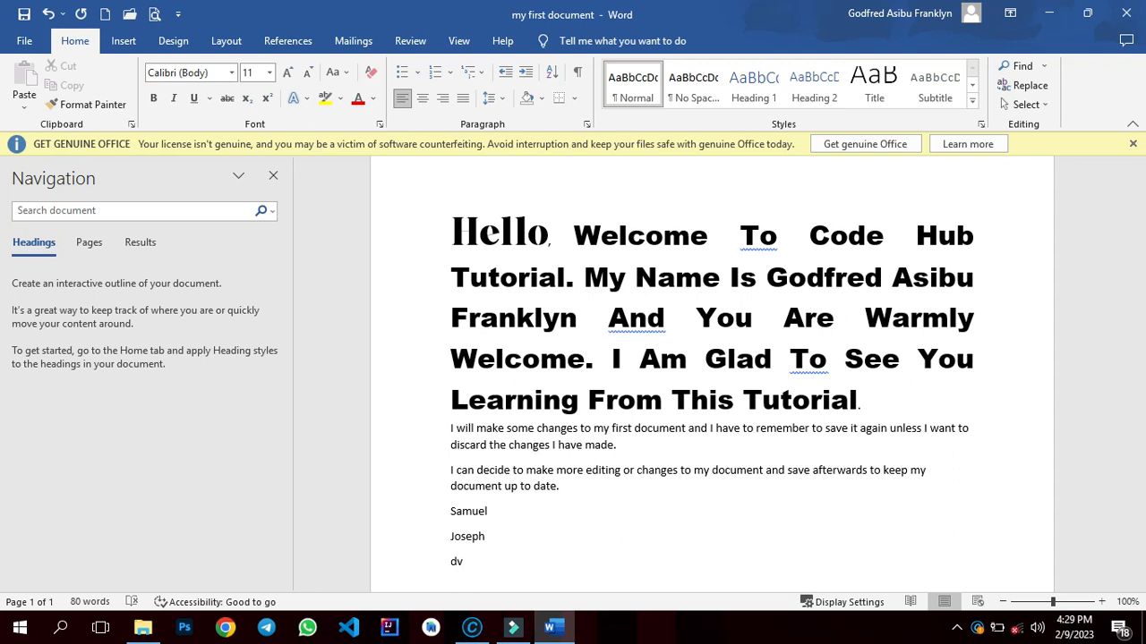
type("avid")
key("Return")
type("mary")
key("Return")
type("martha")
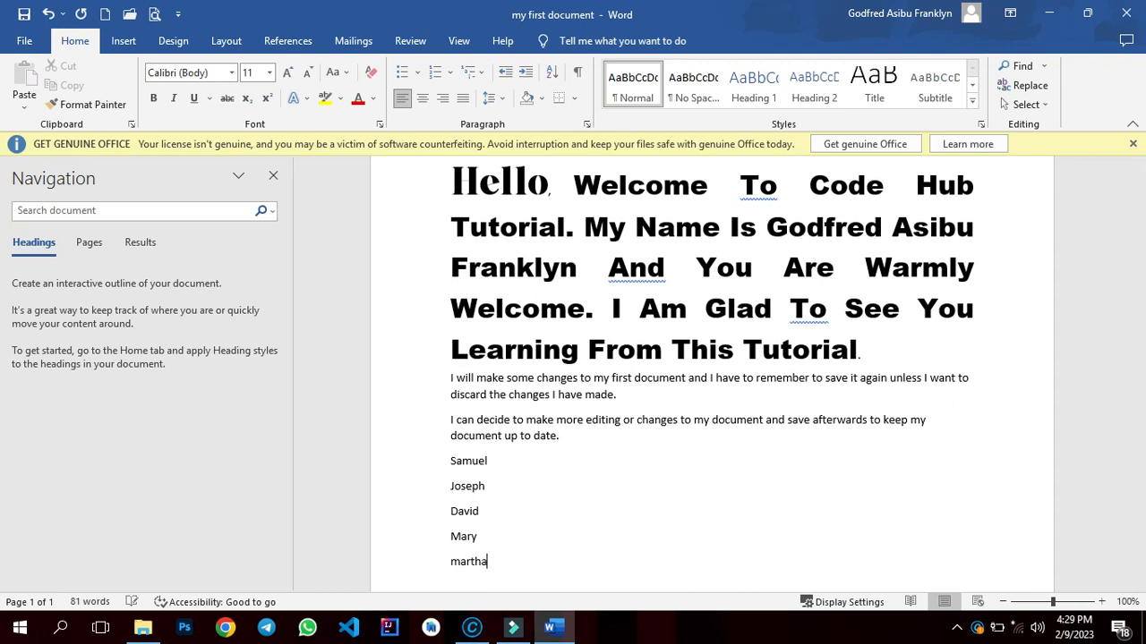
key("Return")
- Select the five names and format them as a bulleted list using arrow bullets
left_click_drag(494, 569, 450, 466)
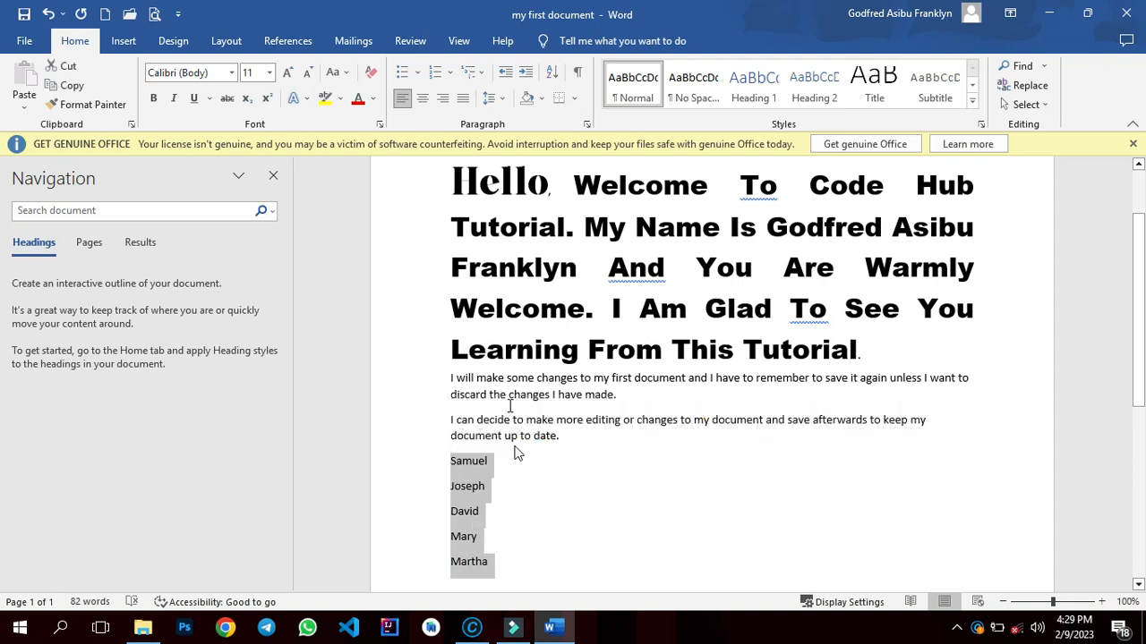
left_click(416, 73)
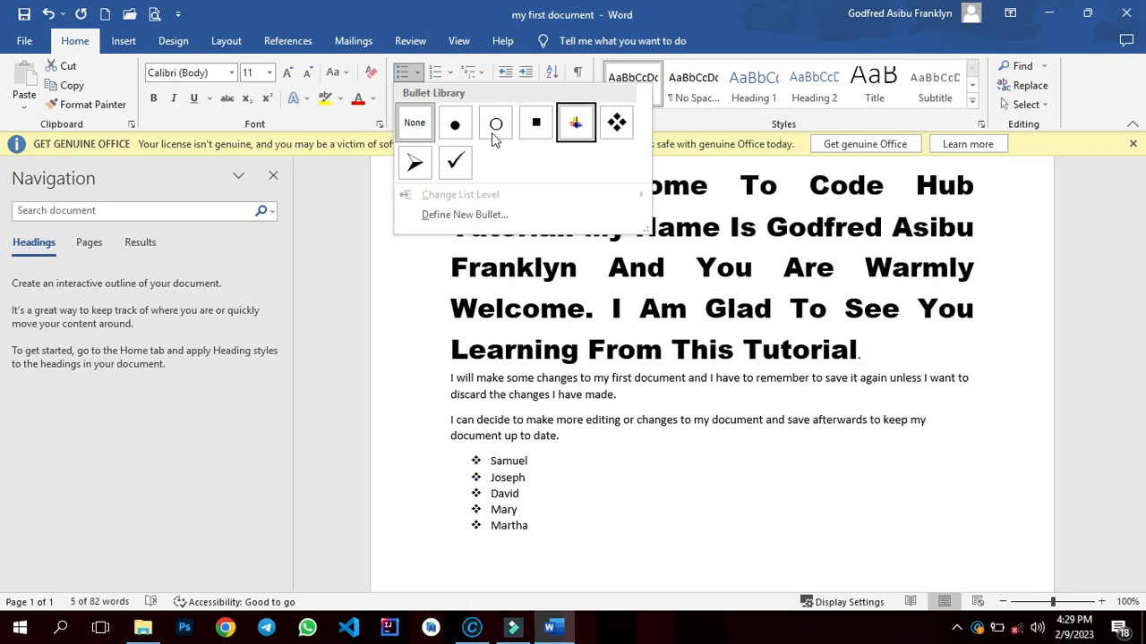
left_click(415, 161)
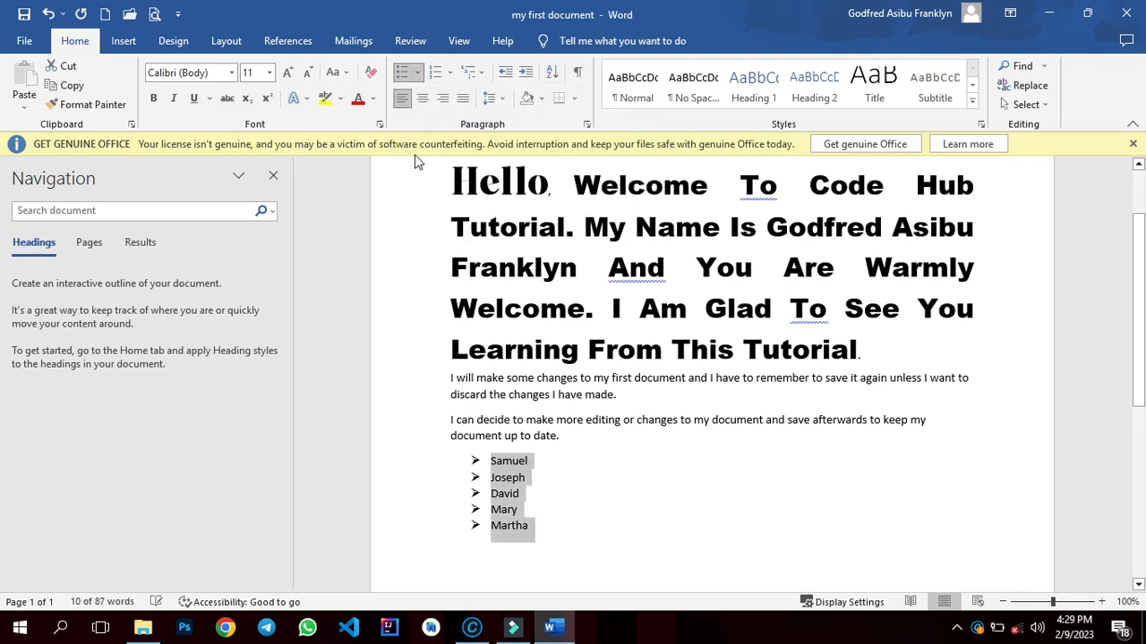
- Increase the list's font size to 14
left_click(288, 73)
left_click(288, 74)
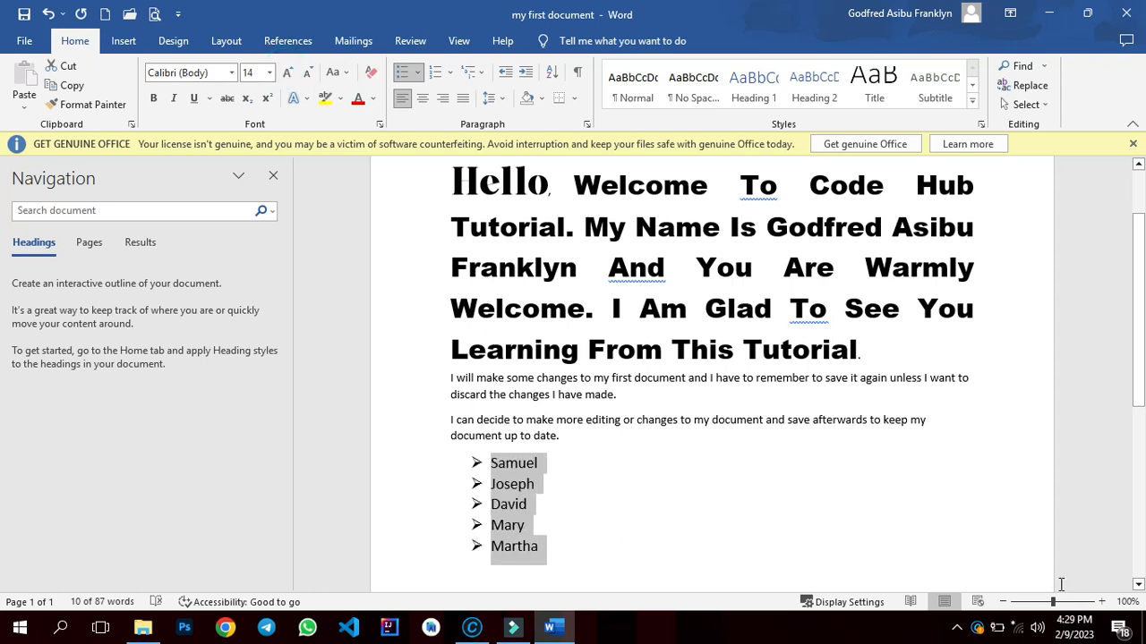
left_click(1138, 587)
left_click(1138, 586)
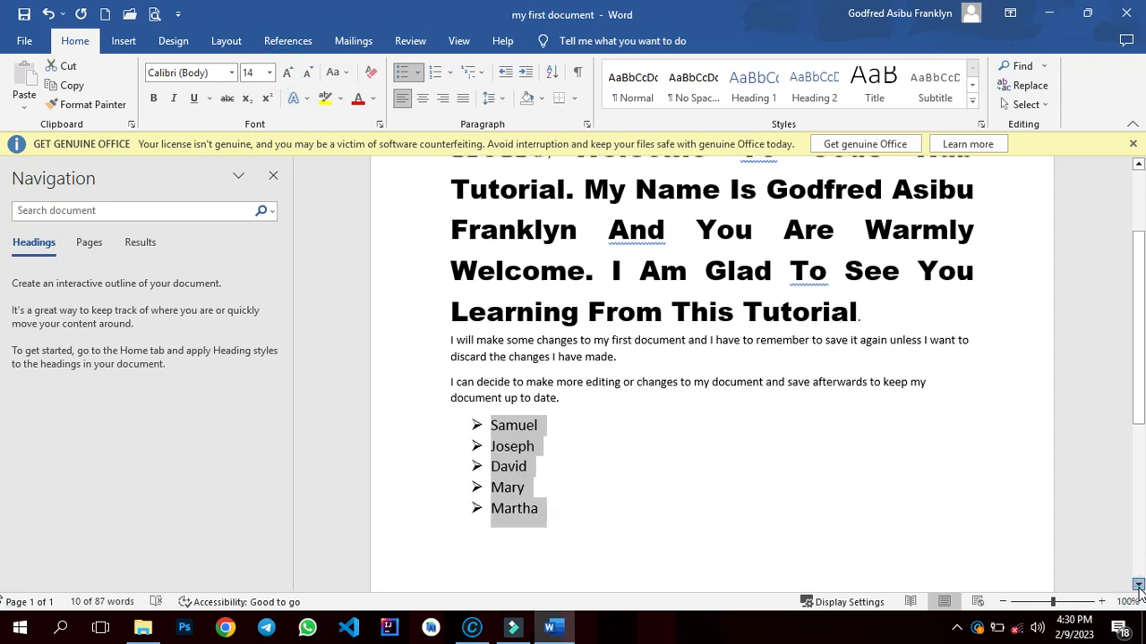
left_click(1139, 587)
left_click(1138, 586)
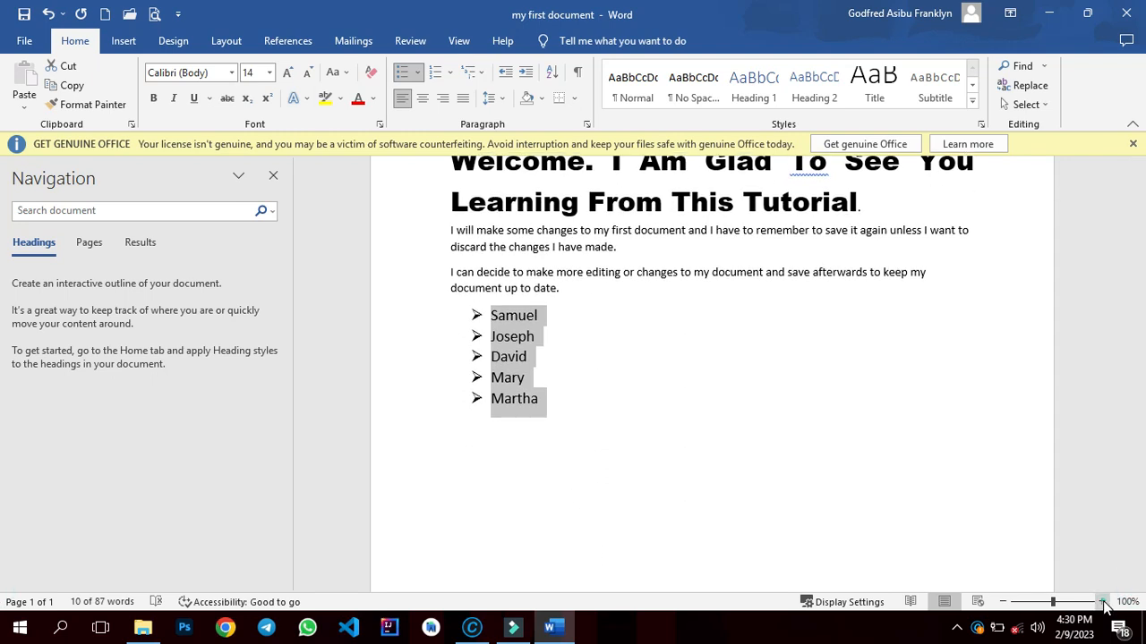
- Change the list to a lowercase-letter numbered list (a., b., c.)
left_click(1102, 602)
left_click(1102, 602)
left_click(1102, 602)
left_click(1102, 602)
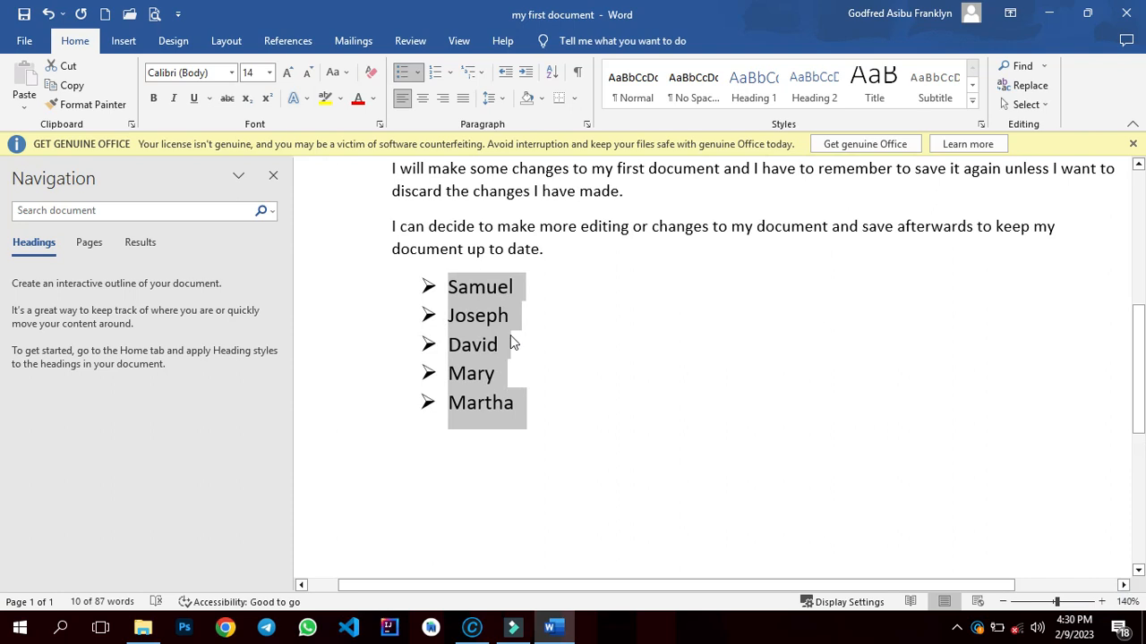
left_click(451, 75)
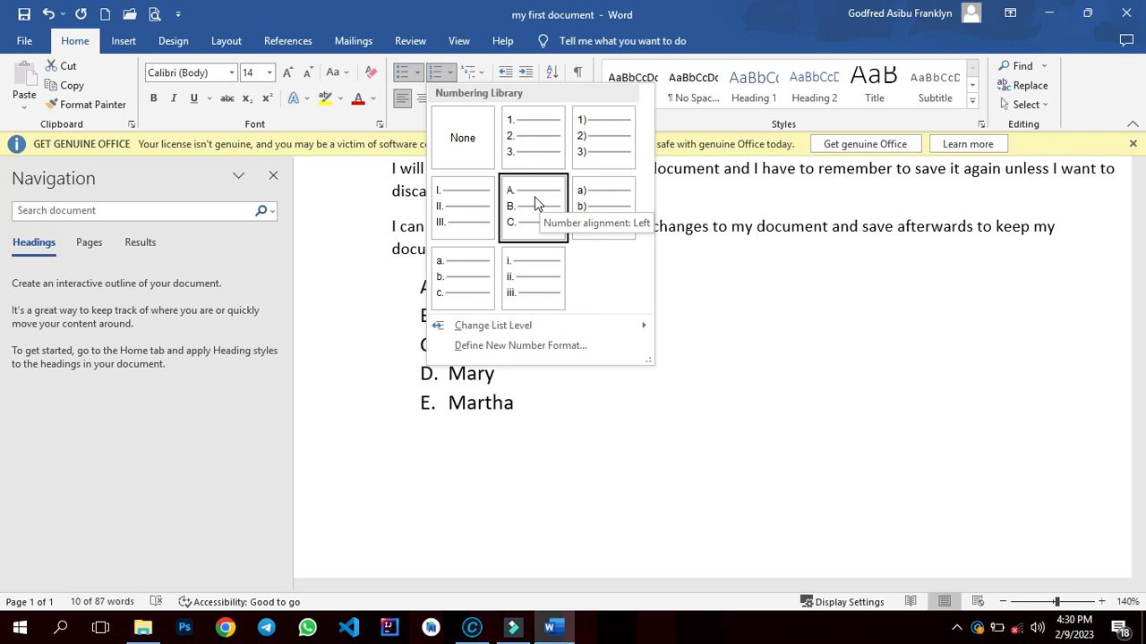
left_click(453, 272)
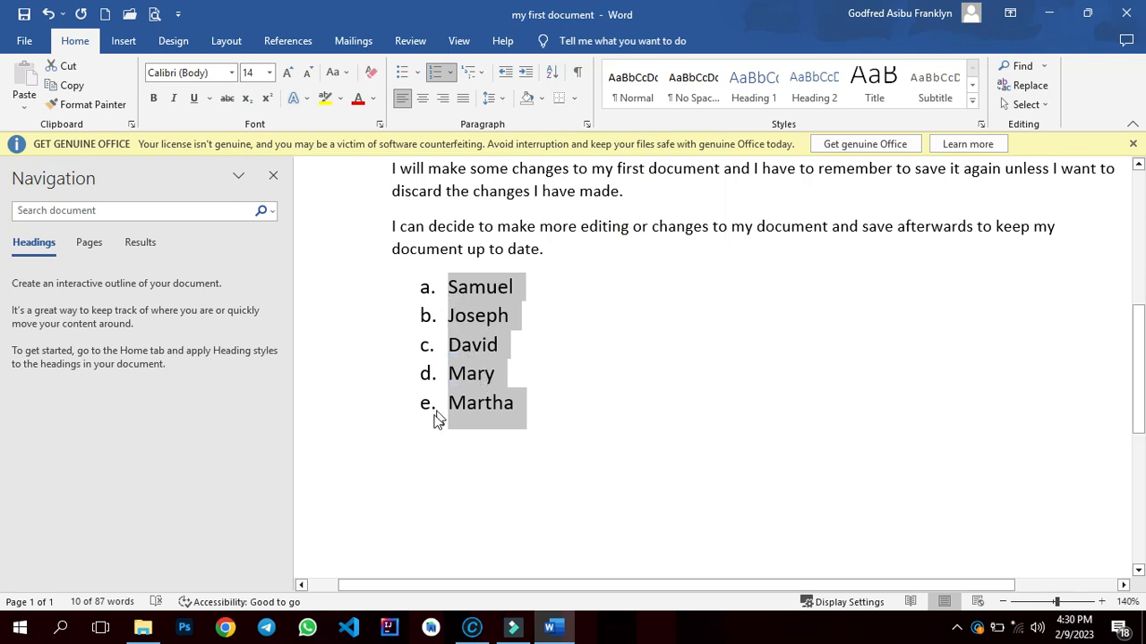
- Sort the selected list paragraphs alphabetically in ascending order
left_click(552, 72)
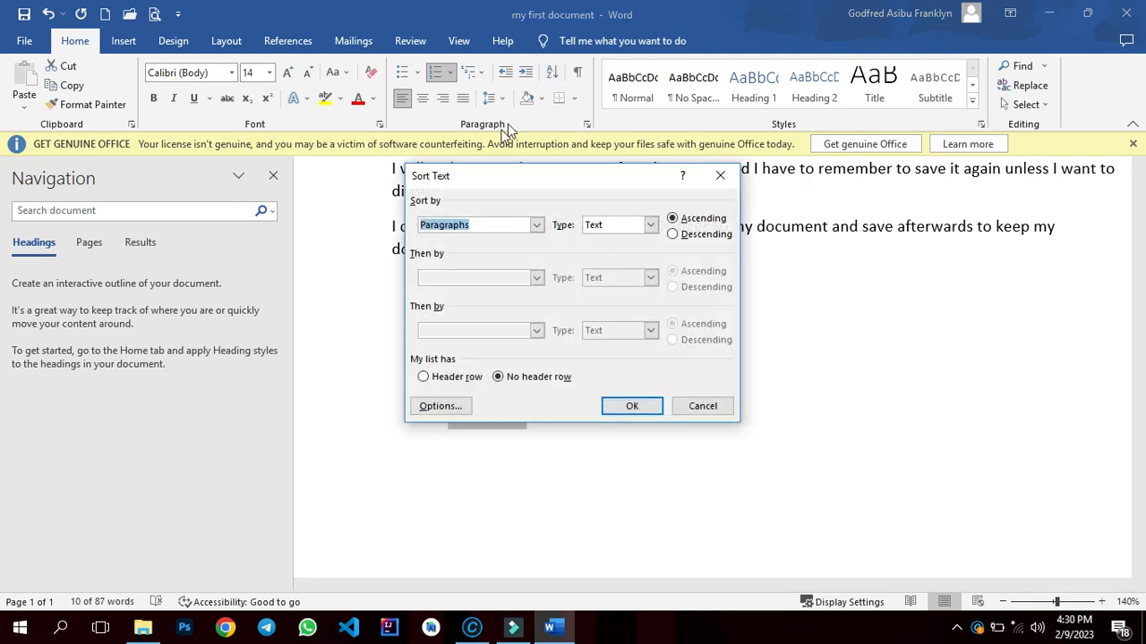
left_click_drag(473, 178, 722, 170)
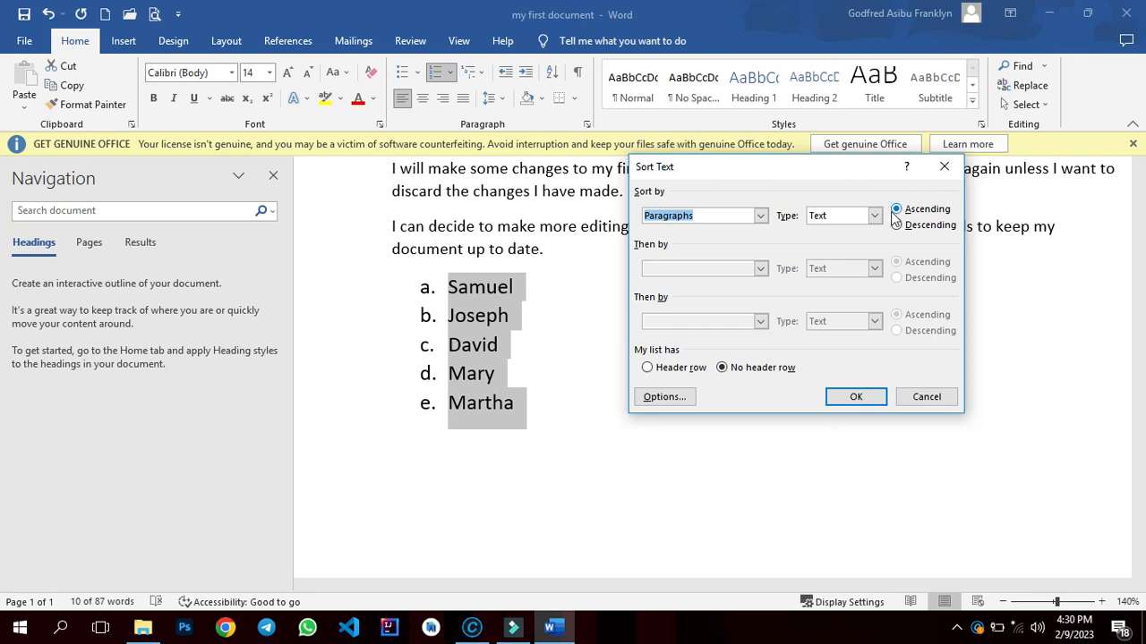
left_click(841, 399)
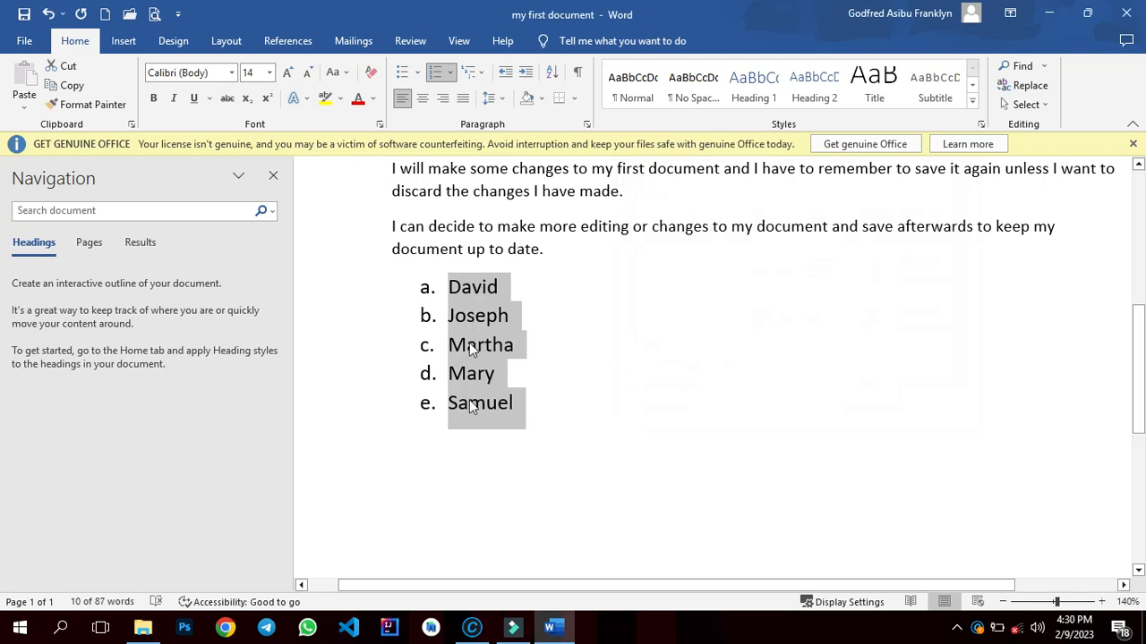
- Sort the list paragraphs in descending order and deselect the list
left_click(557, 79)
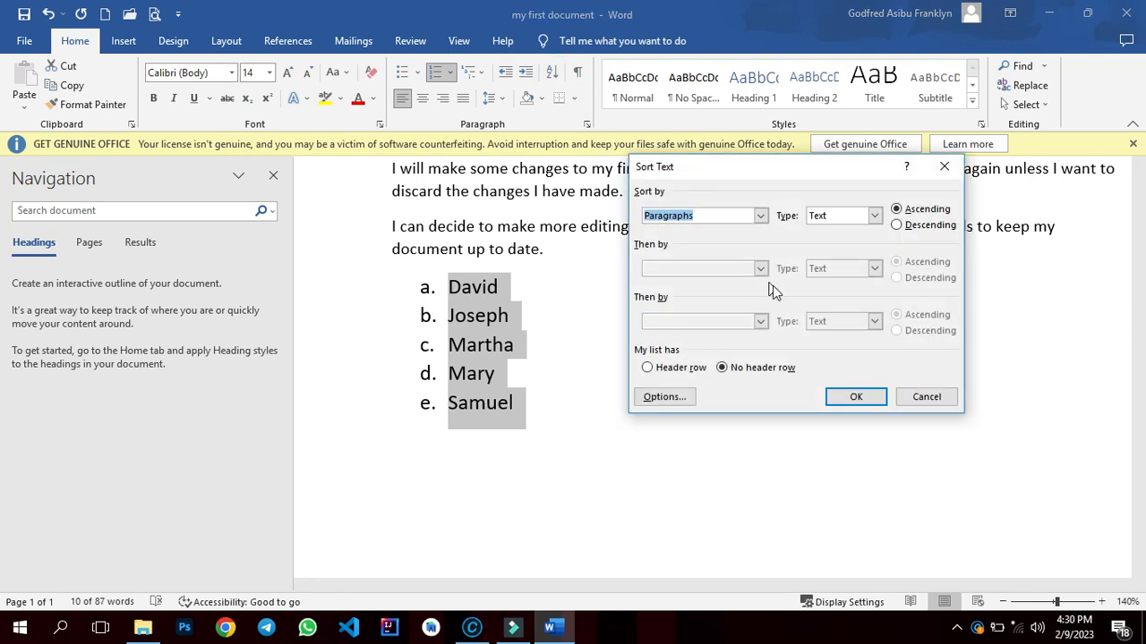
left_click(896, 225)
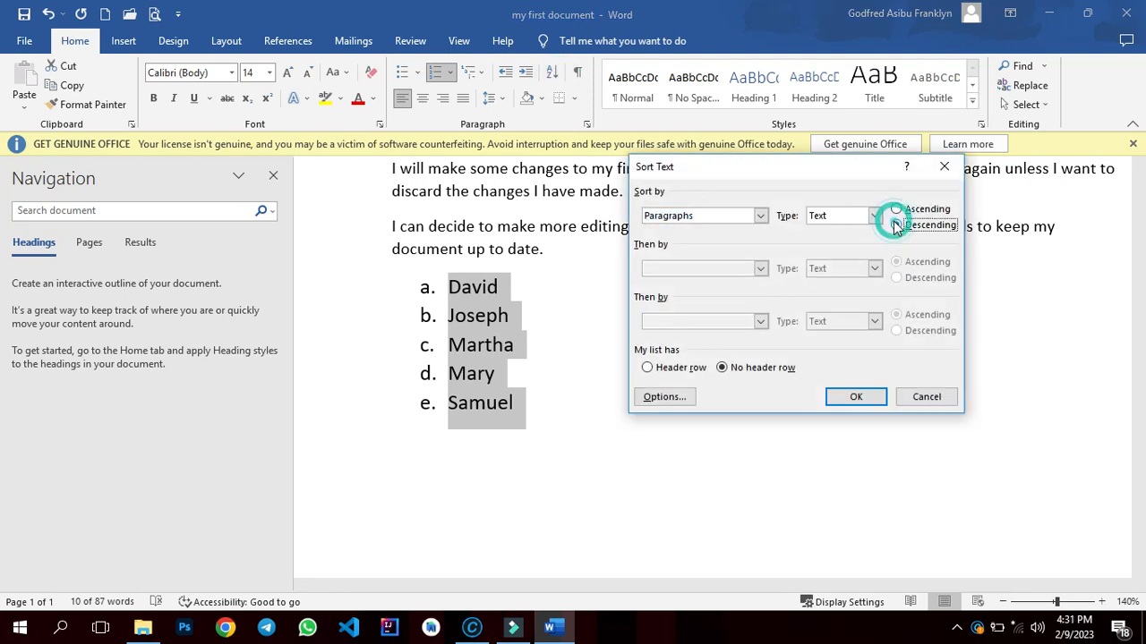
left_click(840, 398)
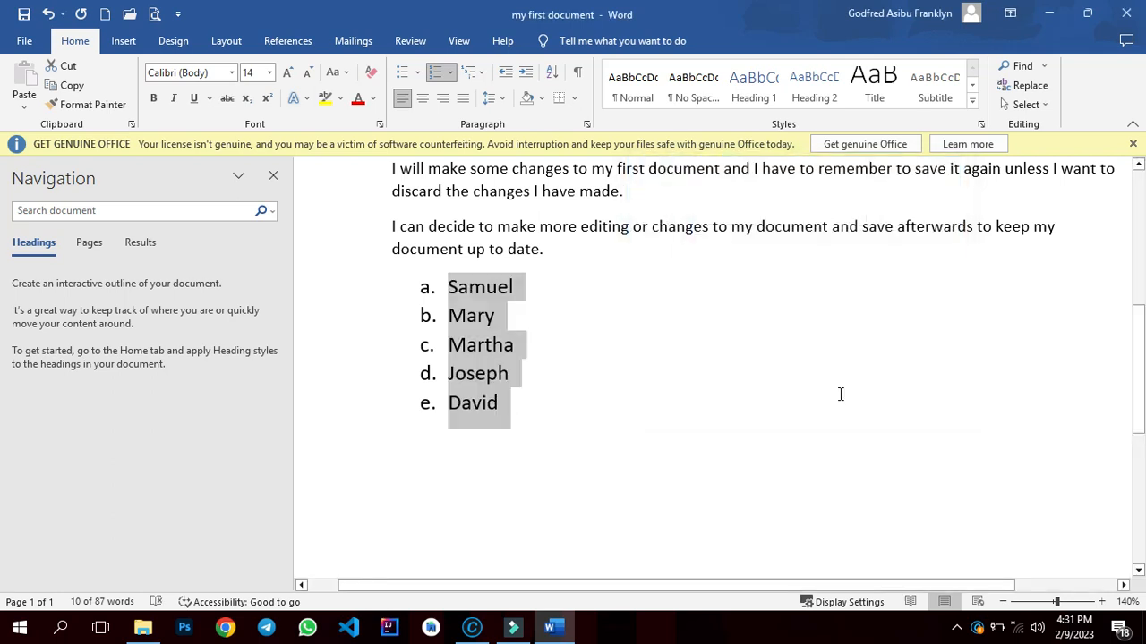
left_click(841, 394)
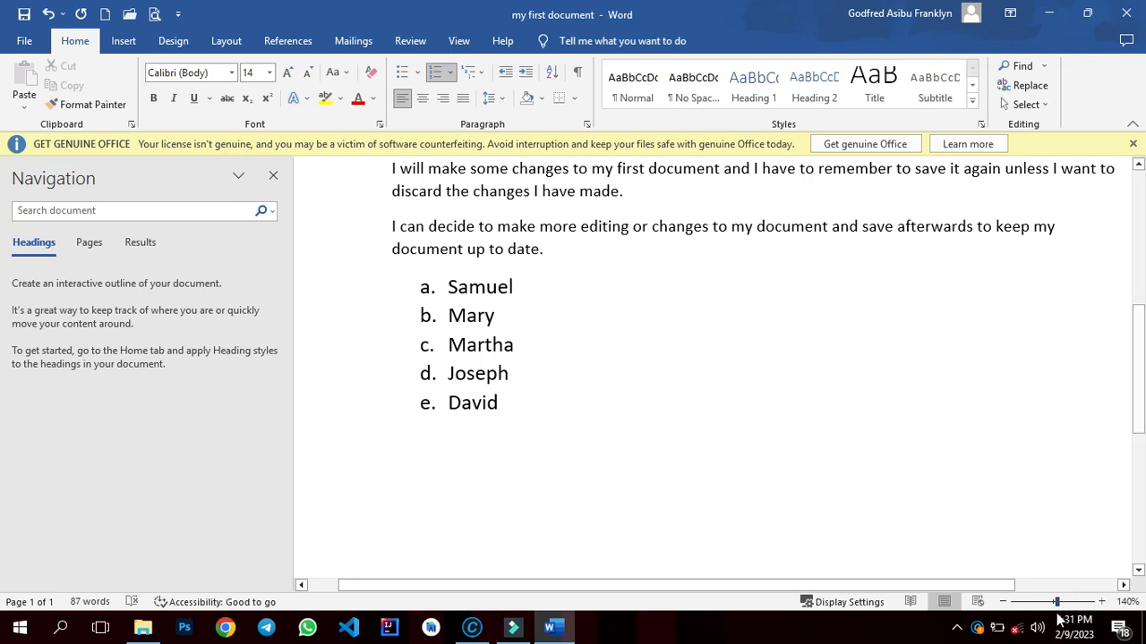
left_click_drag(1057, 604, 1053, 604)
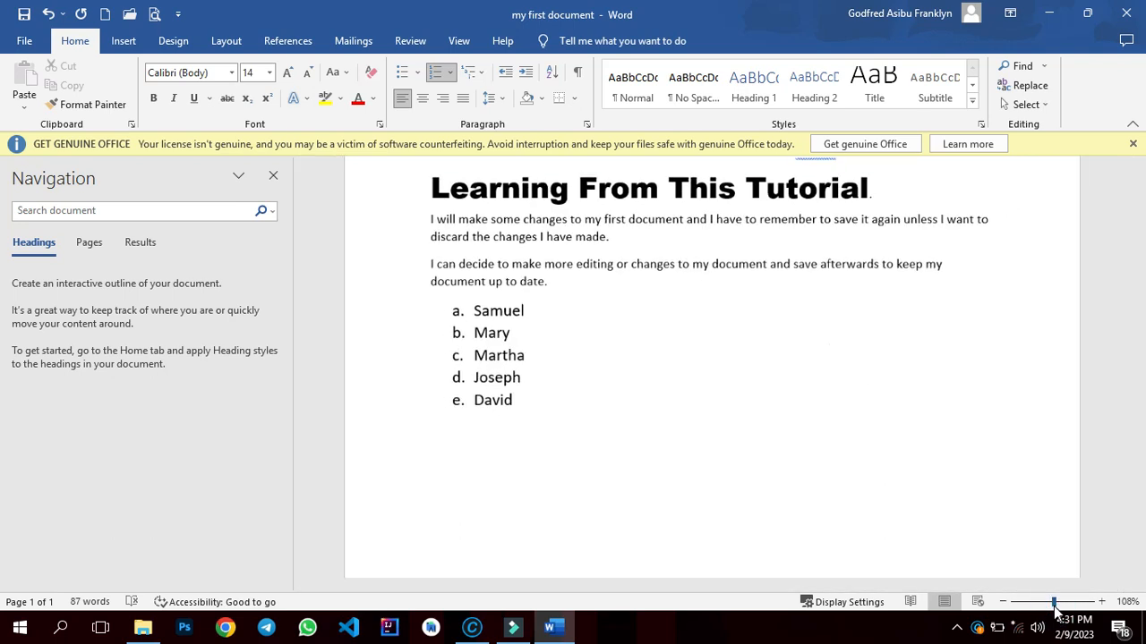
left_click(1046, 609)
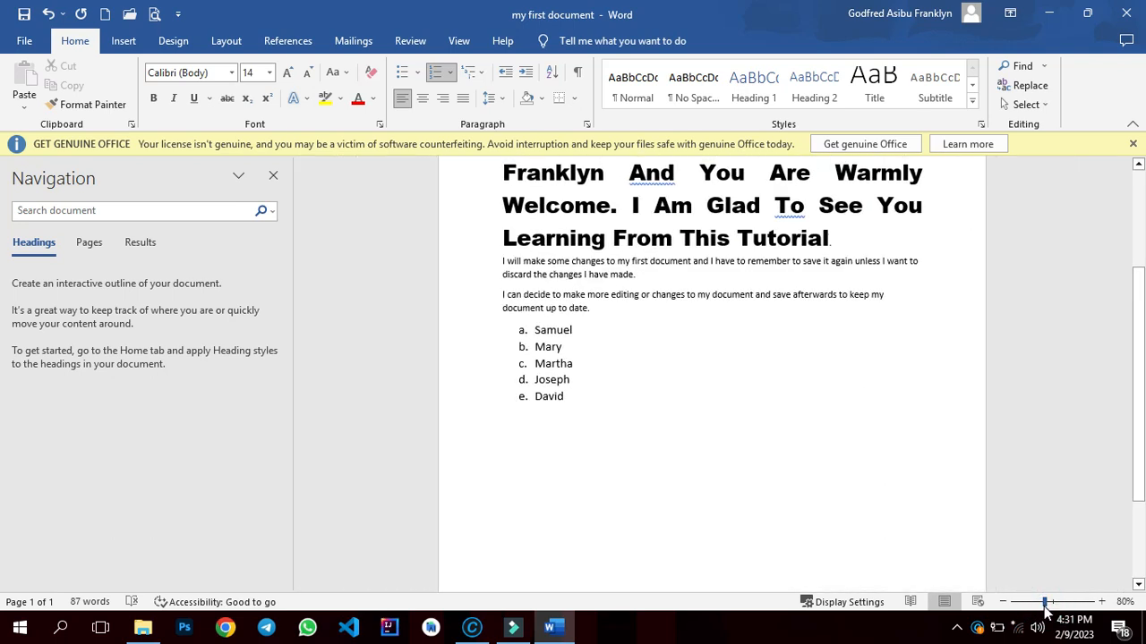
left_click(1025, 609)
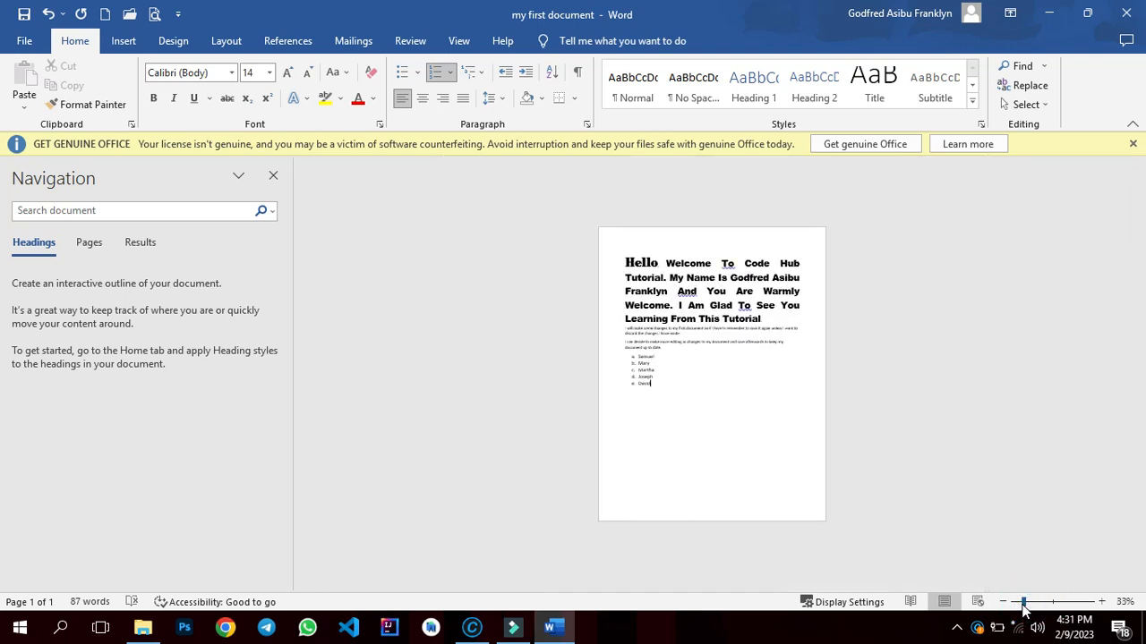
left_click(1052, 608)
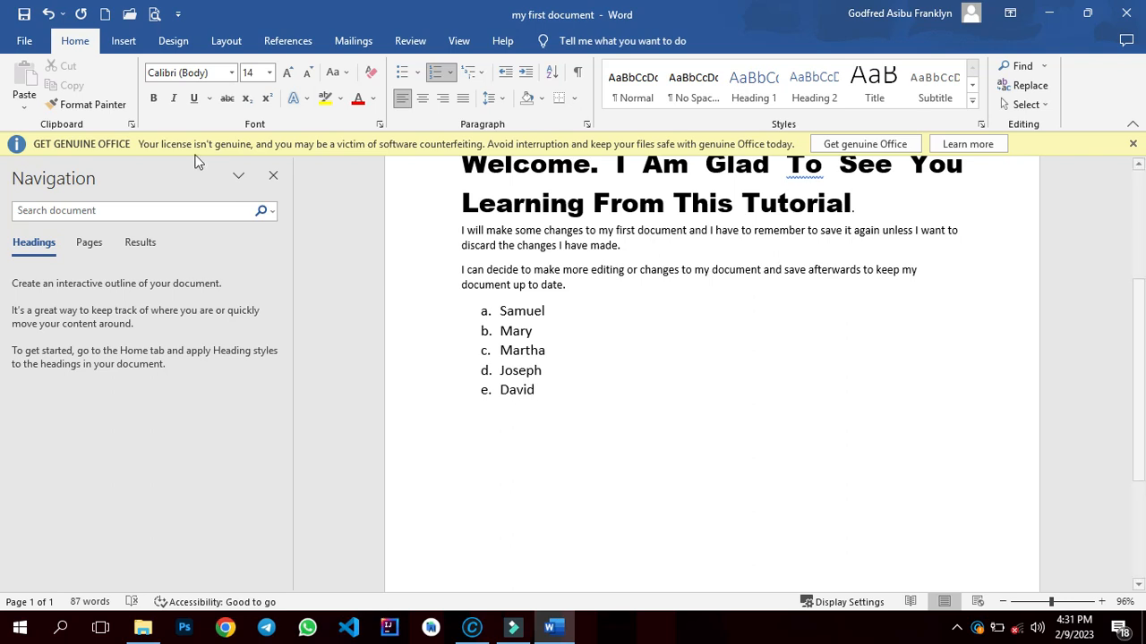
- Create a new blank document and type the heading Code Hub Africa
left_click(24, 40)
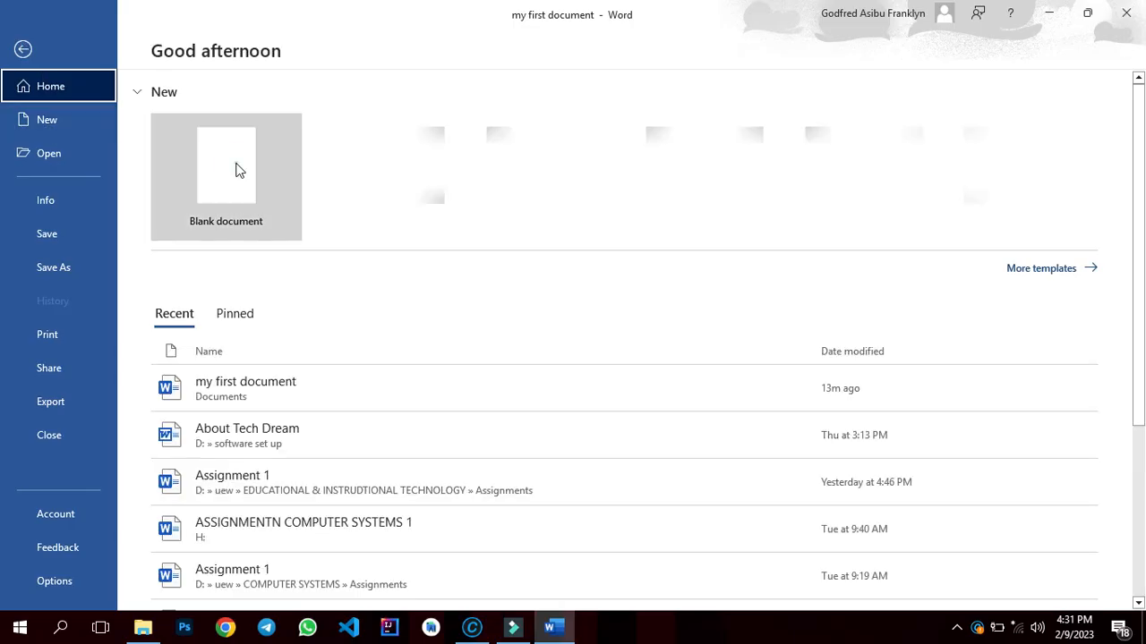
left_click(236, 163)
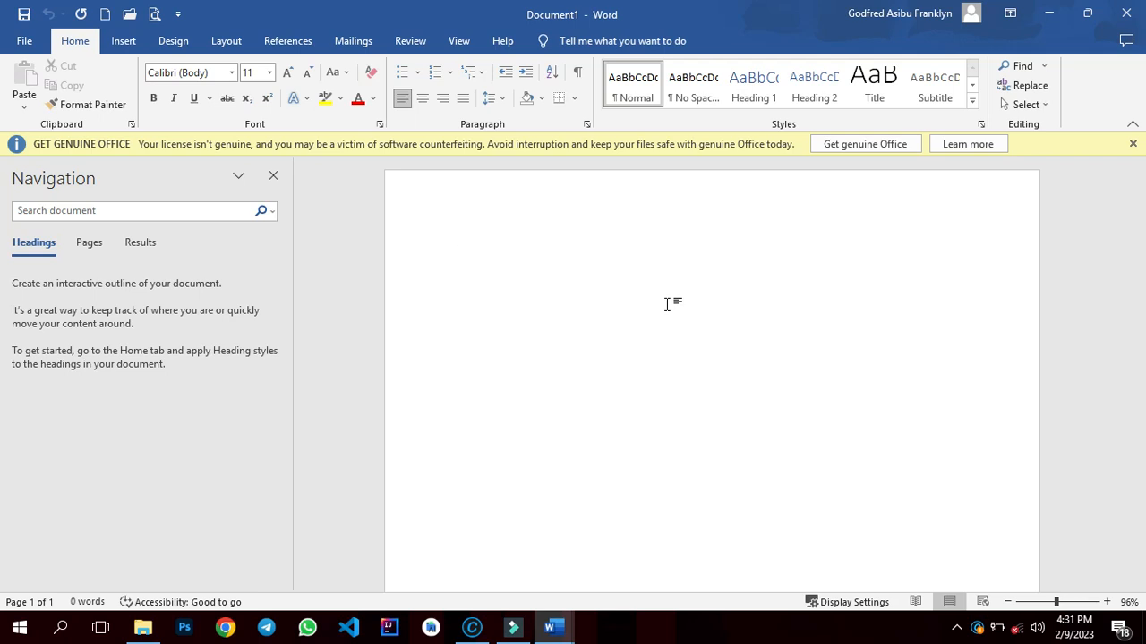
type("Code")
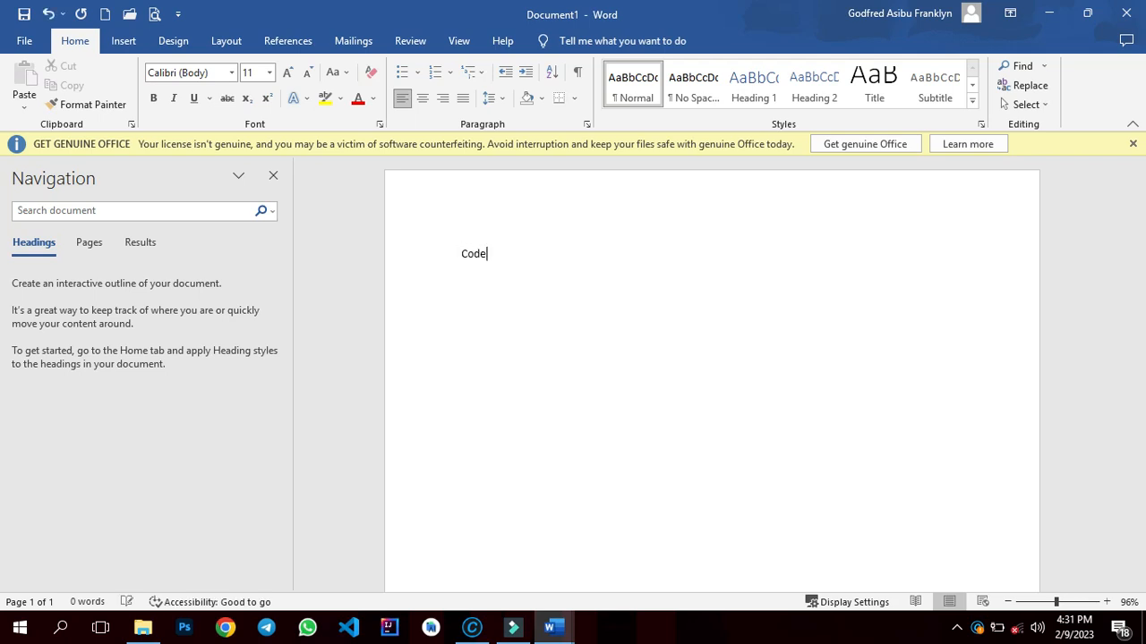
type(" Hub A")
type("frica")
- Add the lines 'Certificate of completion' and 'This certificate is presented to'
type("certificate")
type(" of")
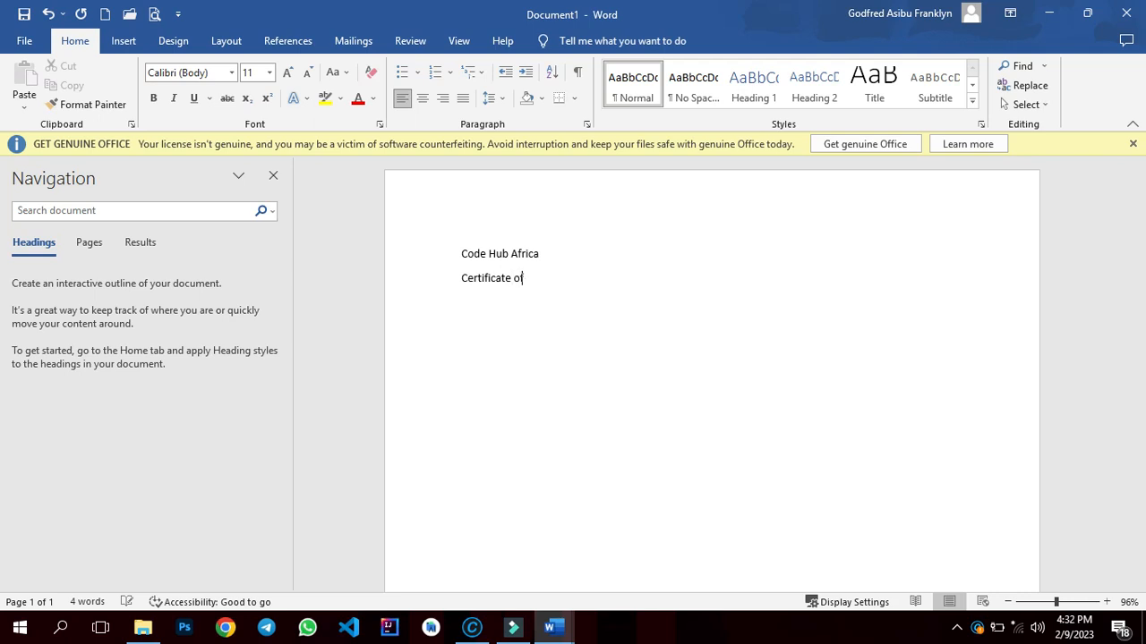
type(" completio")
key("BackSpace")
type("his certif")
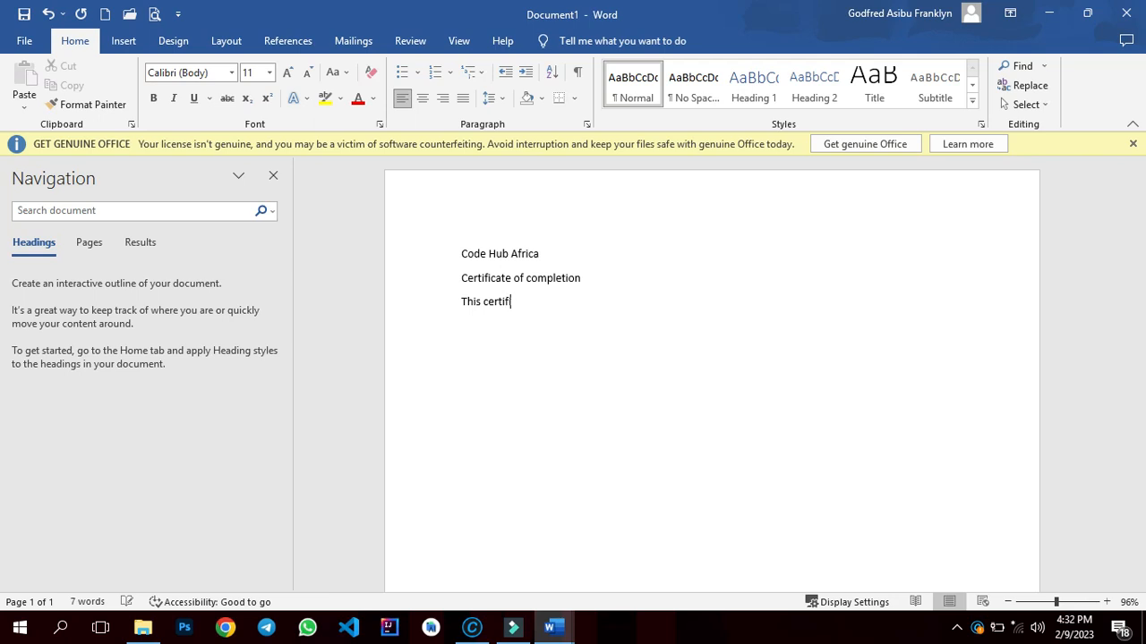
type("icate is presented to ")
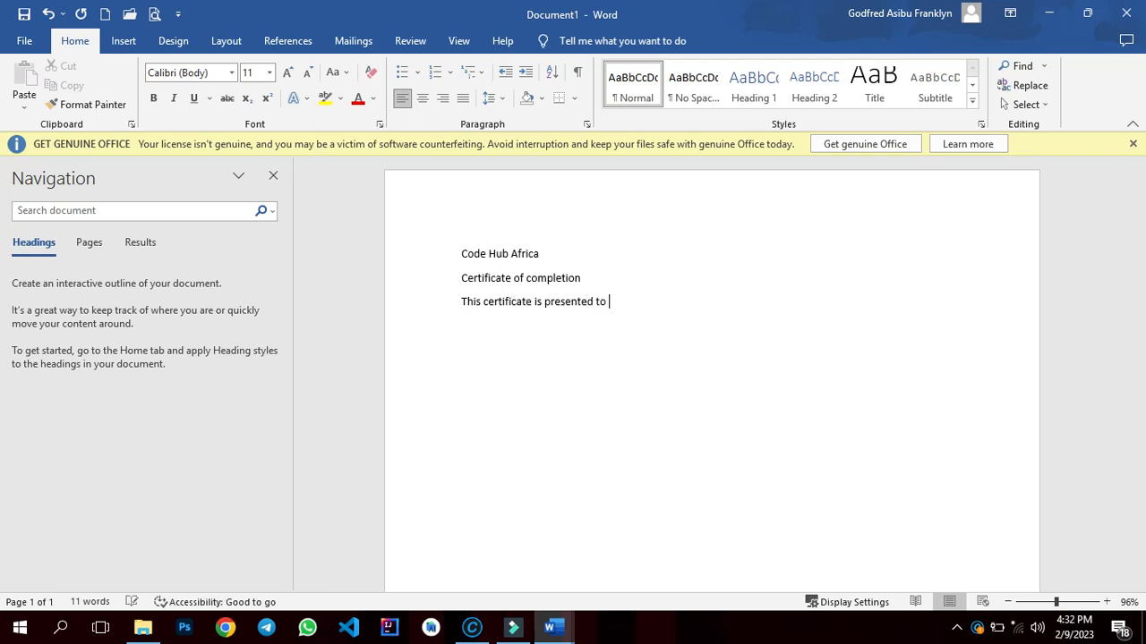
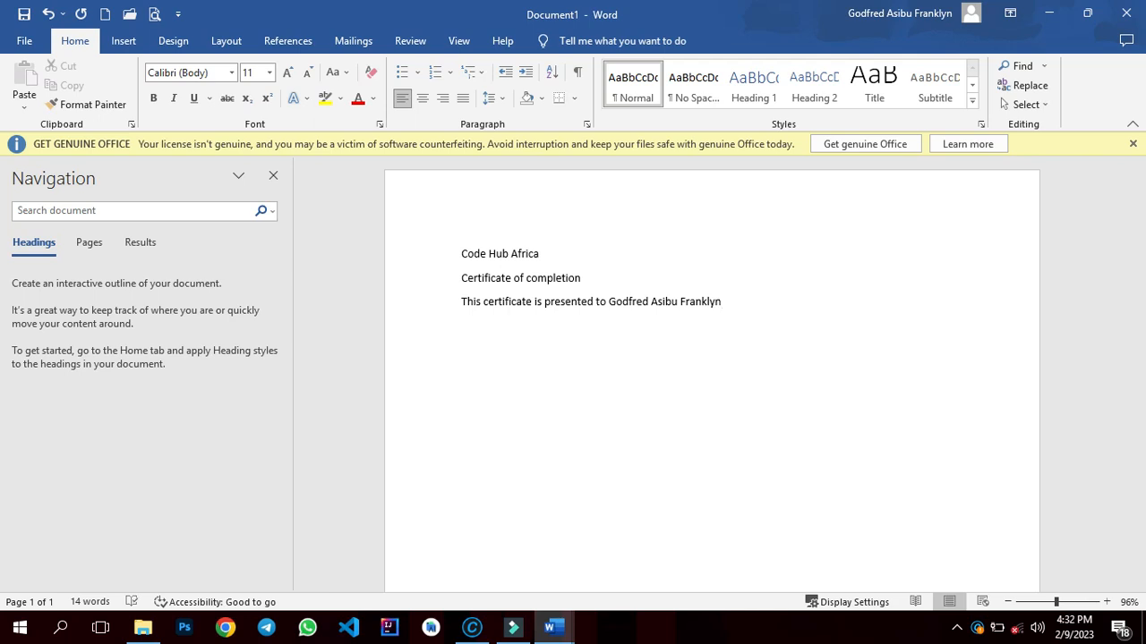
- Complete the line with the recipient's full name and start a new paragraph
key("Return")
- Type 'For being an outstanding student in the study of Microsoft Office Suite.'
type("For being an outstanding students")
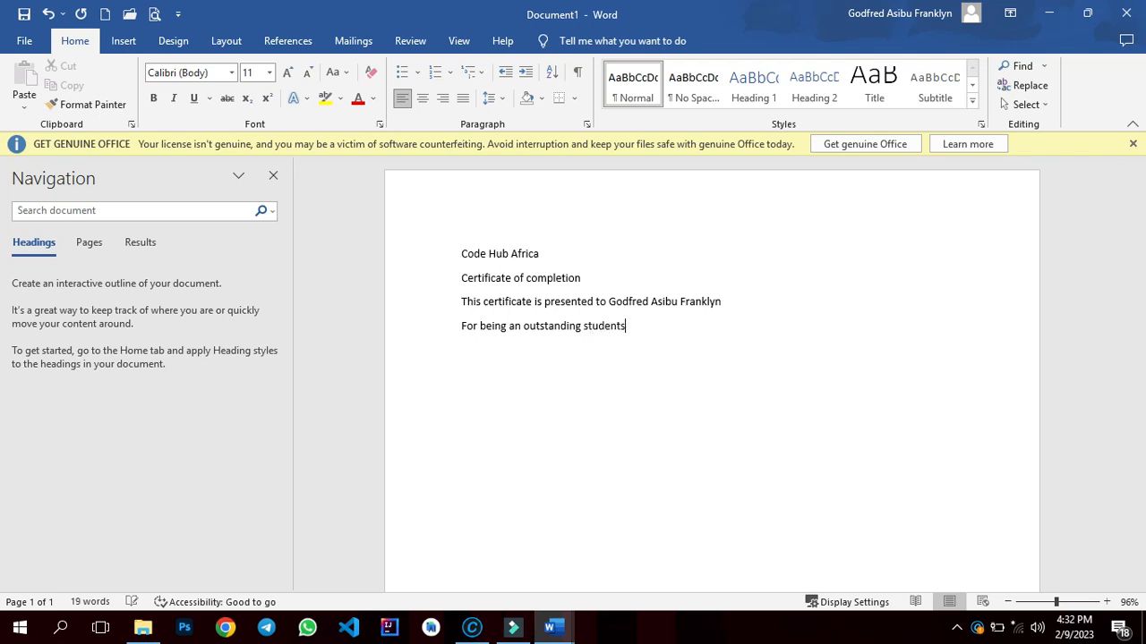
key("BackSpace")
type(" I")
key("BackSpace")
type("in the study of Microsoft ")
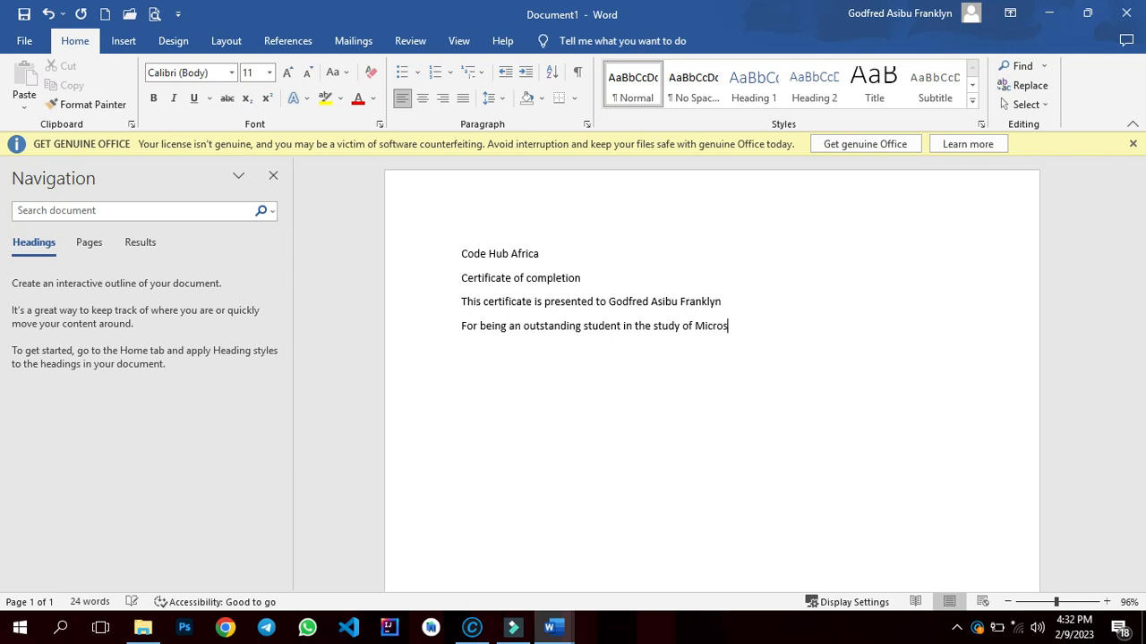
type("Office Suite")
- Continue the paragraph with 'He is hereby, rewarded for his'
type("He is here")
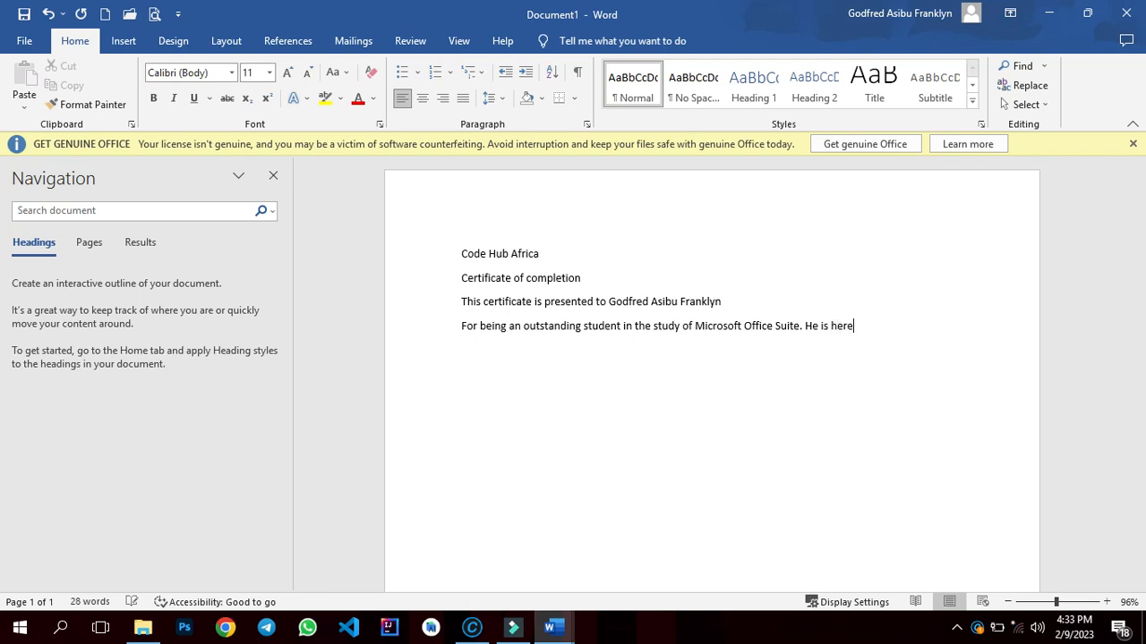
type("by, rewarded for his ")
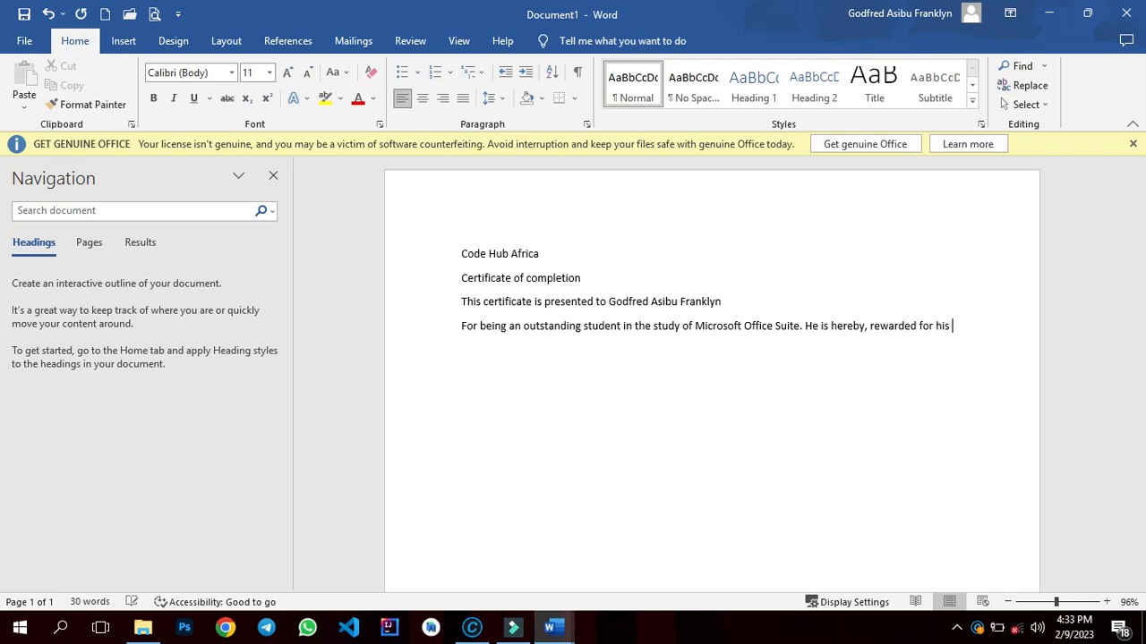
type("pero")
key("BackSpace")
key("BackSpace")
key("BackSpace")
key("BackSpace")
- Finish the paragraph with 'great performance and distinction in the use of Microsoft word, Microsoft PowerPoint and Microsoft Excel.'
type("great performance and")
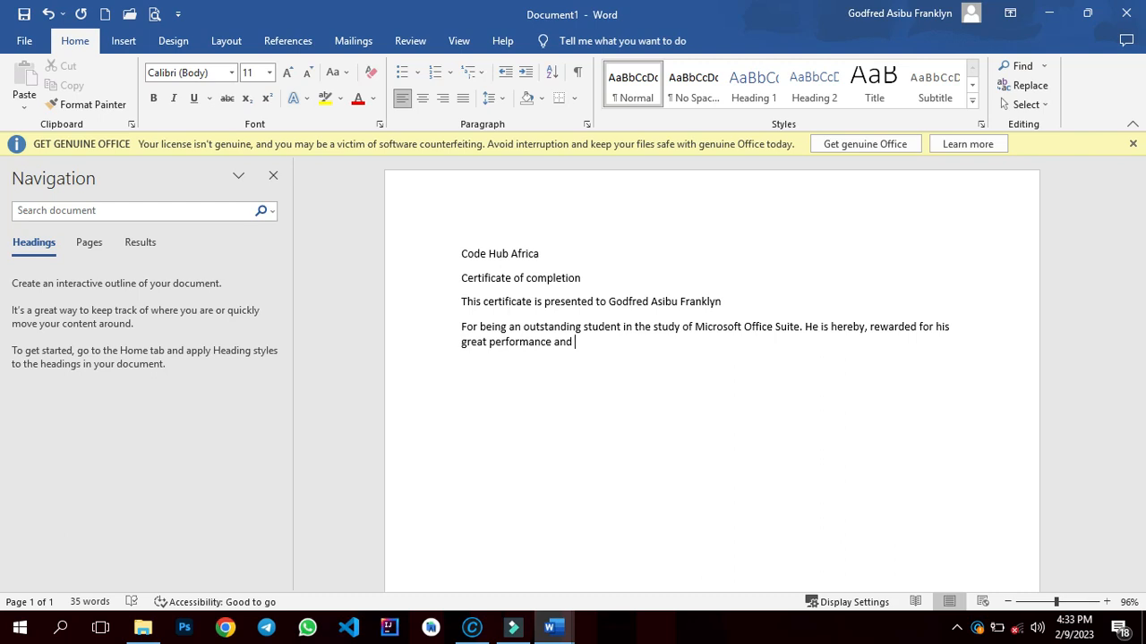
type("distinction in the use of")
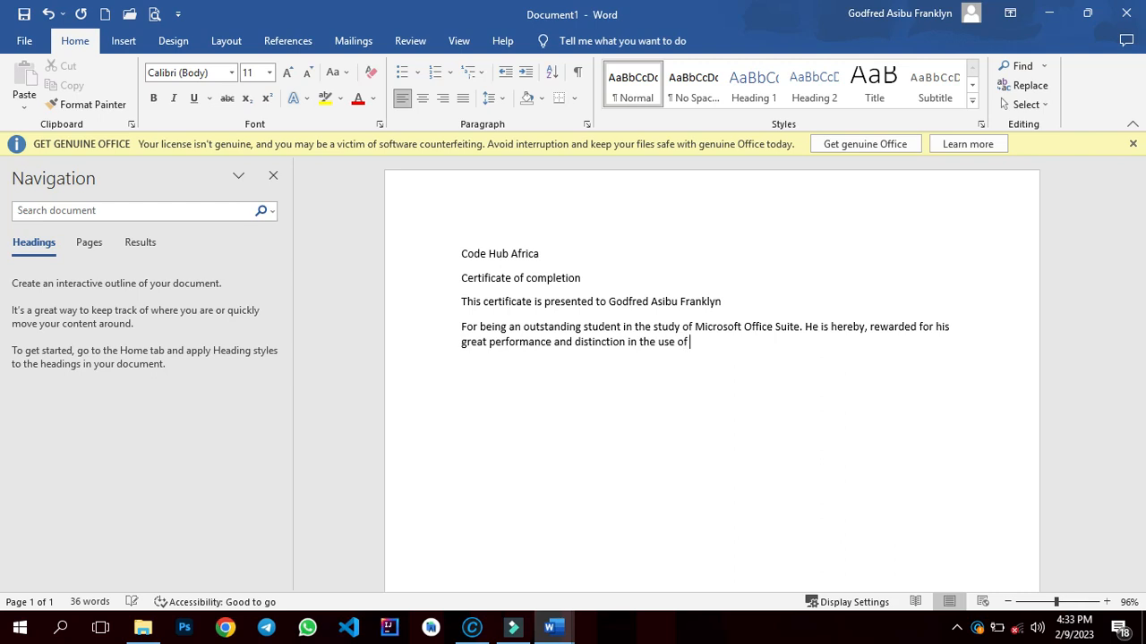
type(" Microsoft word, Microsoft")
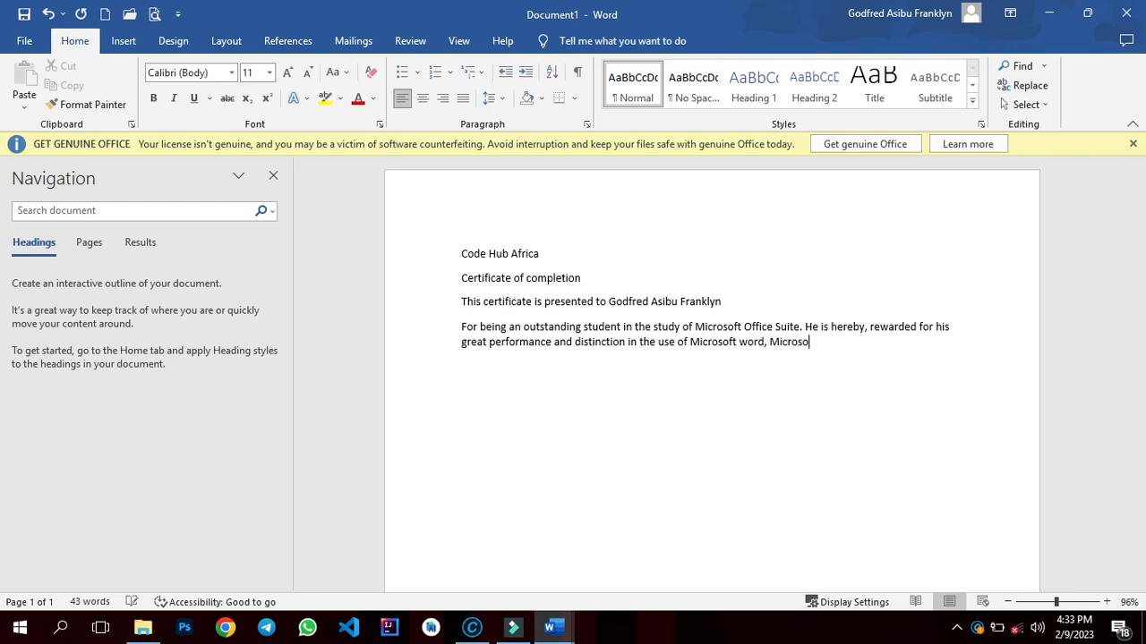
type(" PowerPoint and M")
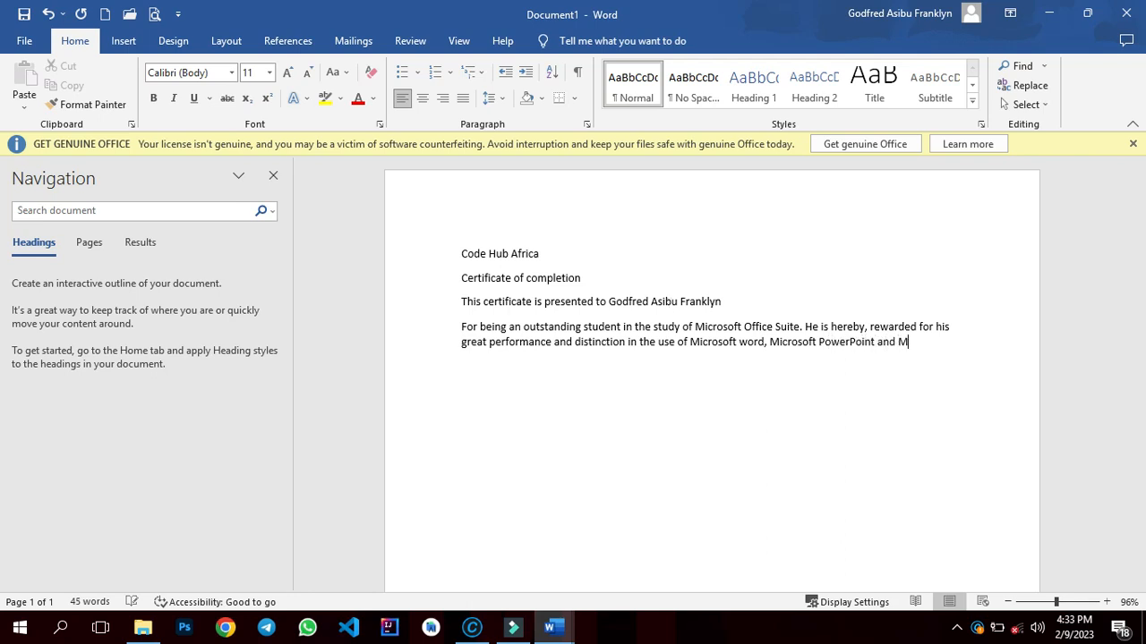
type("icrosoft")
type(" Excel")
- Add a dotted signature line and the word 'Director.' on the lines below the paragraph
type("............................")
type("............")
key("Return")
type("Director.")
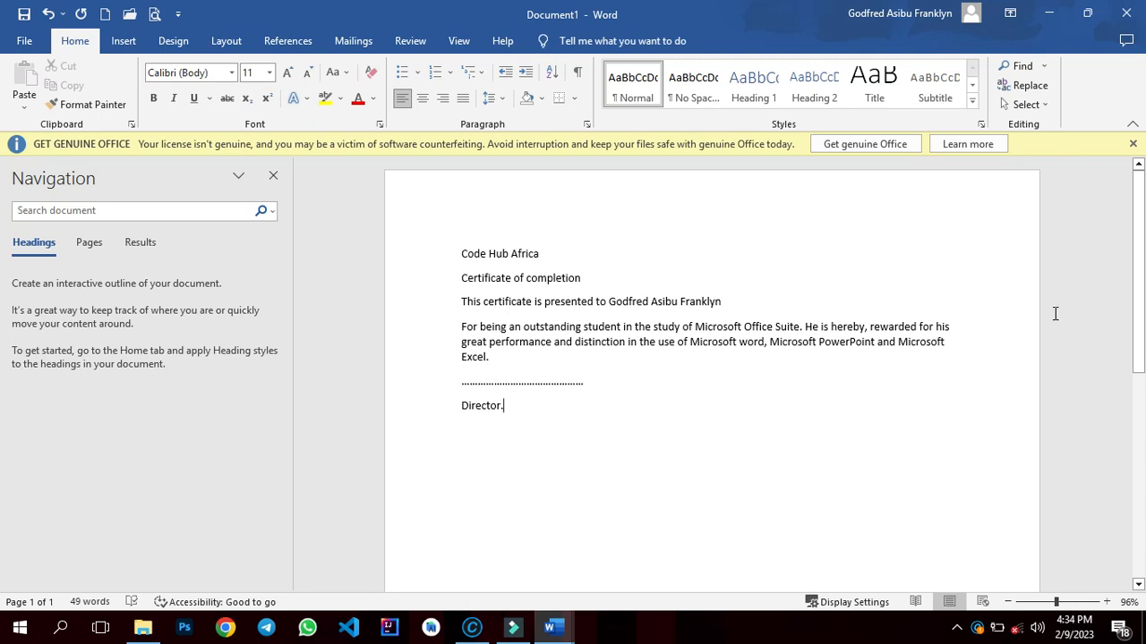
- Dismiss the genuine Office license warning bar above the document
left_click(1134, 145)
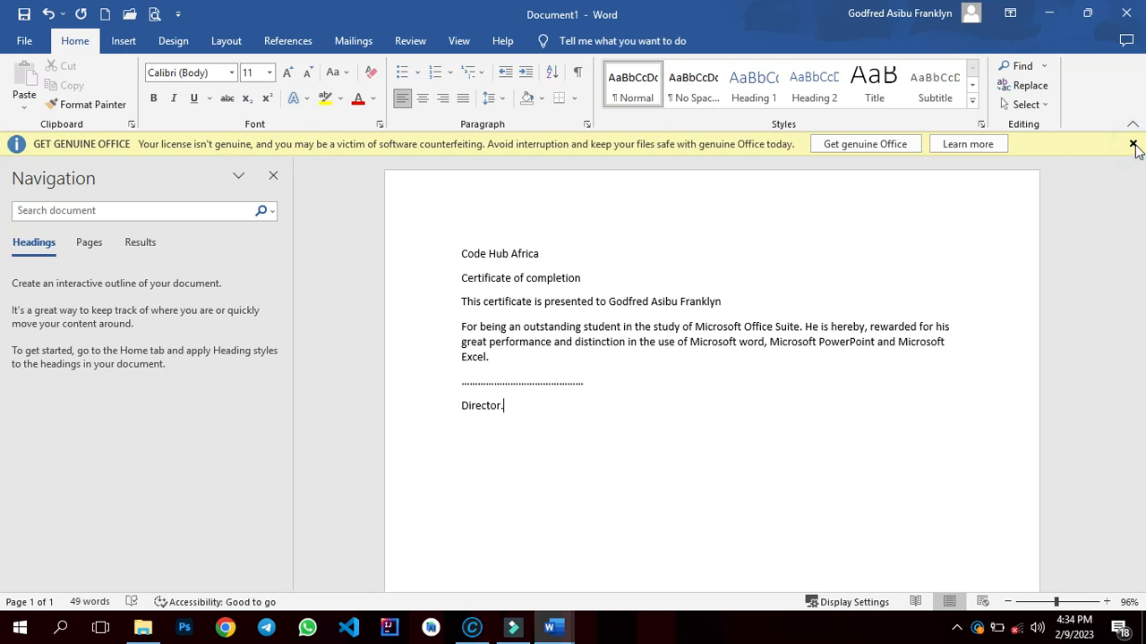
scroll(1143, 255, "down", 8)
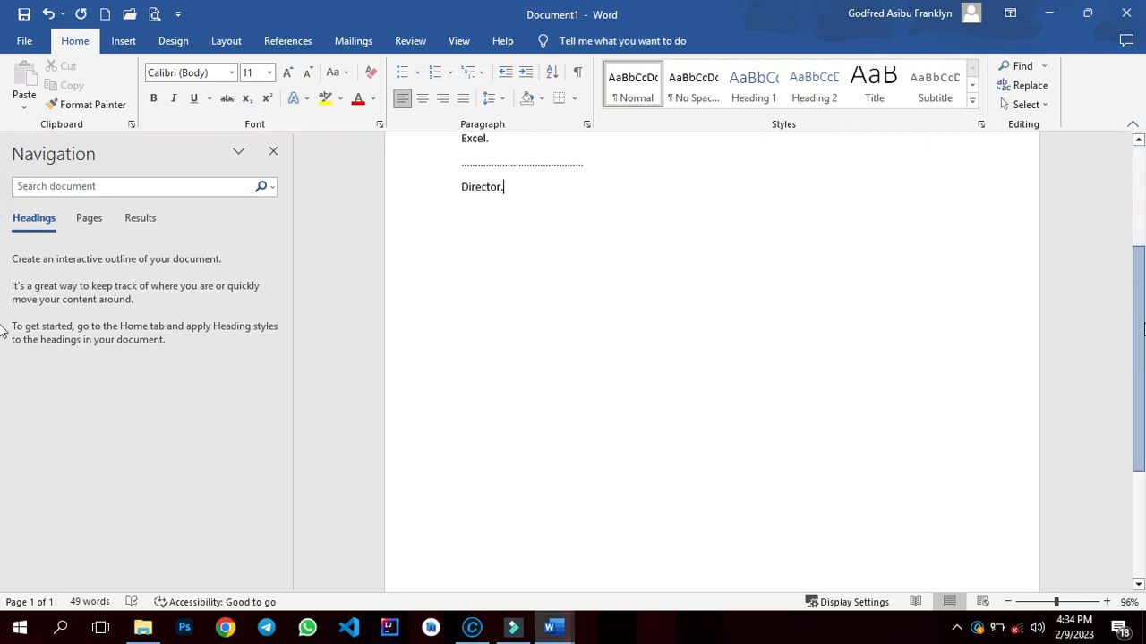
scroll(1143, 258, "up", 6)
scroll(1143, 260, "up", 3)
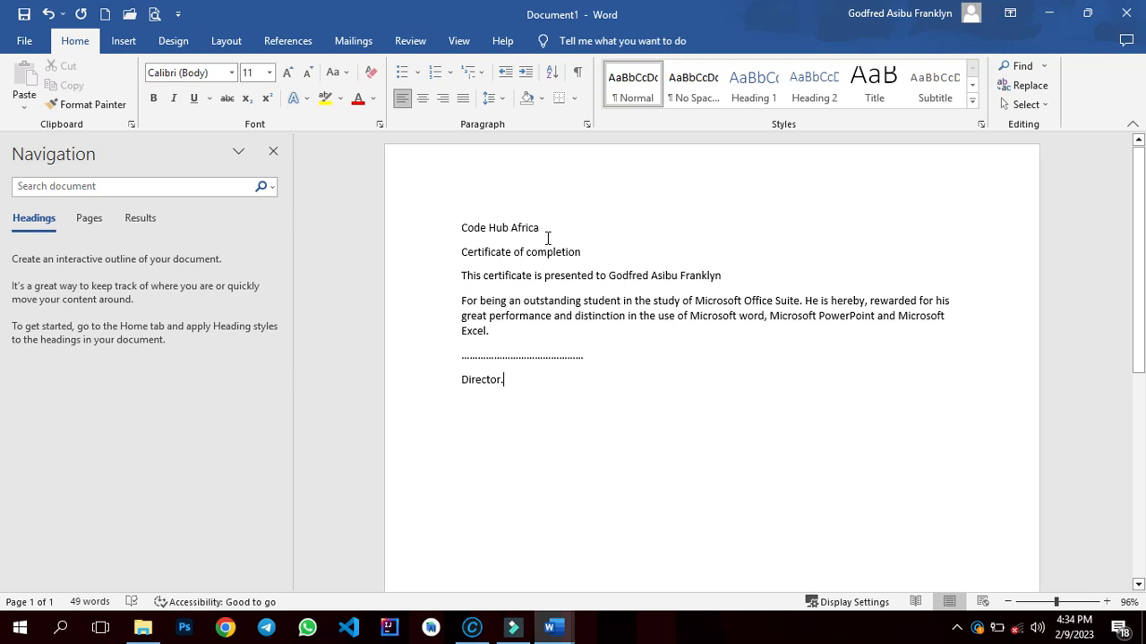
- Format the 'Code Hub Africa' line as centred, 20 pt, bold text in blue
left_click_drag(546, 230, 472, 228)
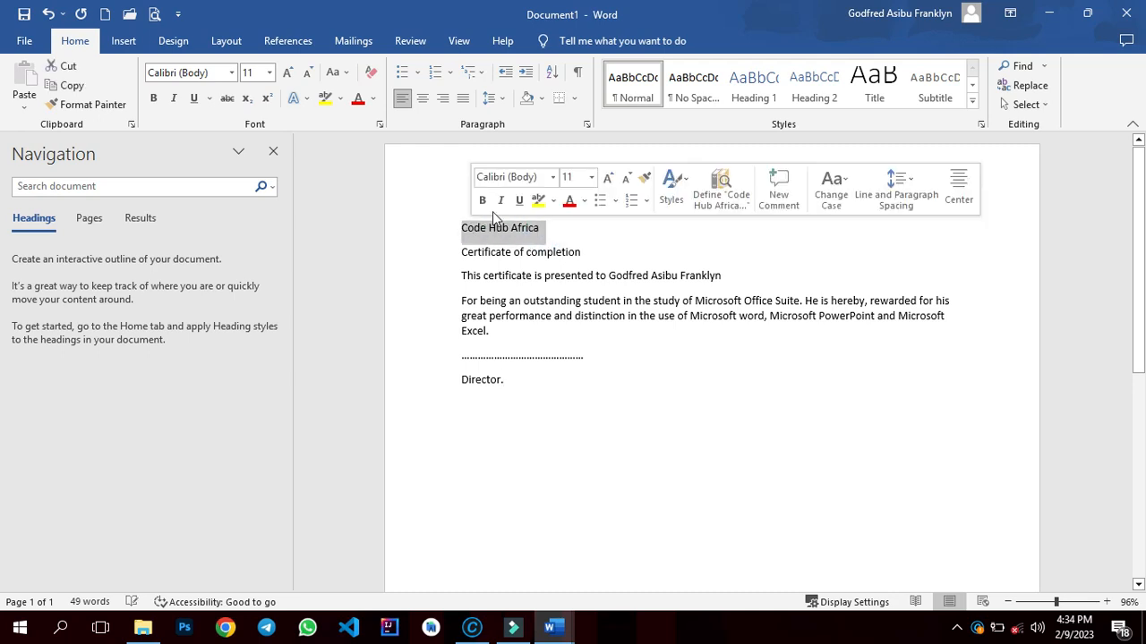
left_click(422, 101)
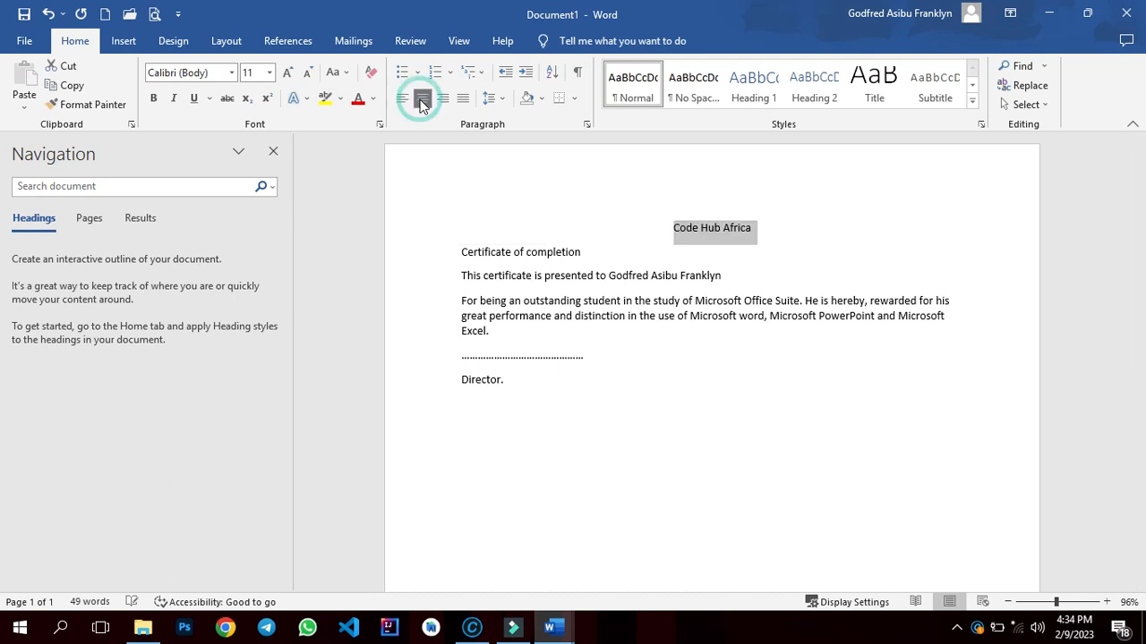
left_click(269, 72)
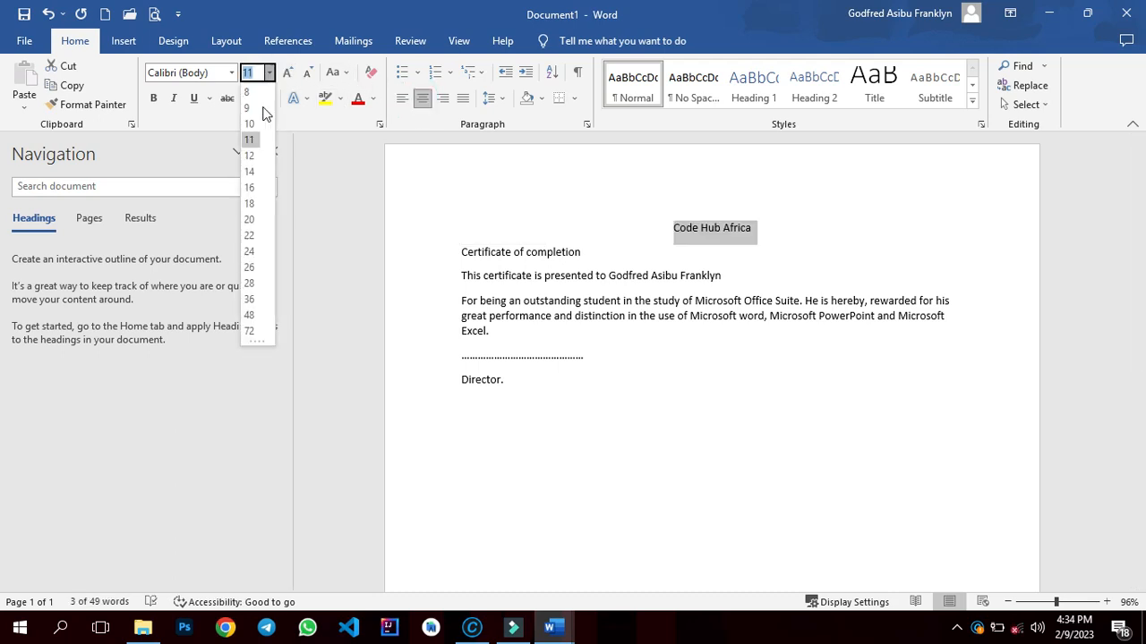
left_click(251, 219)
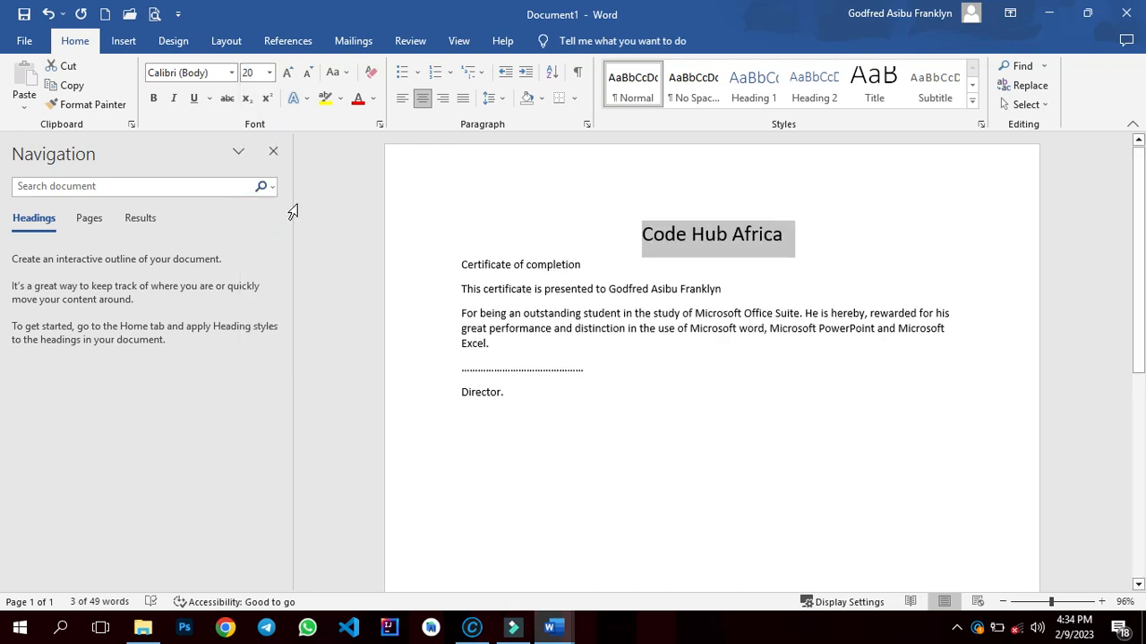
left_click(375, 102)
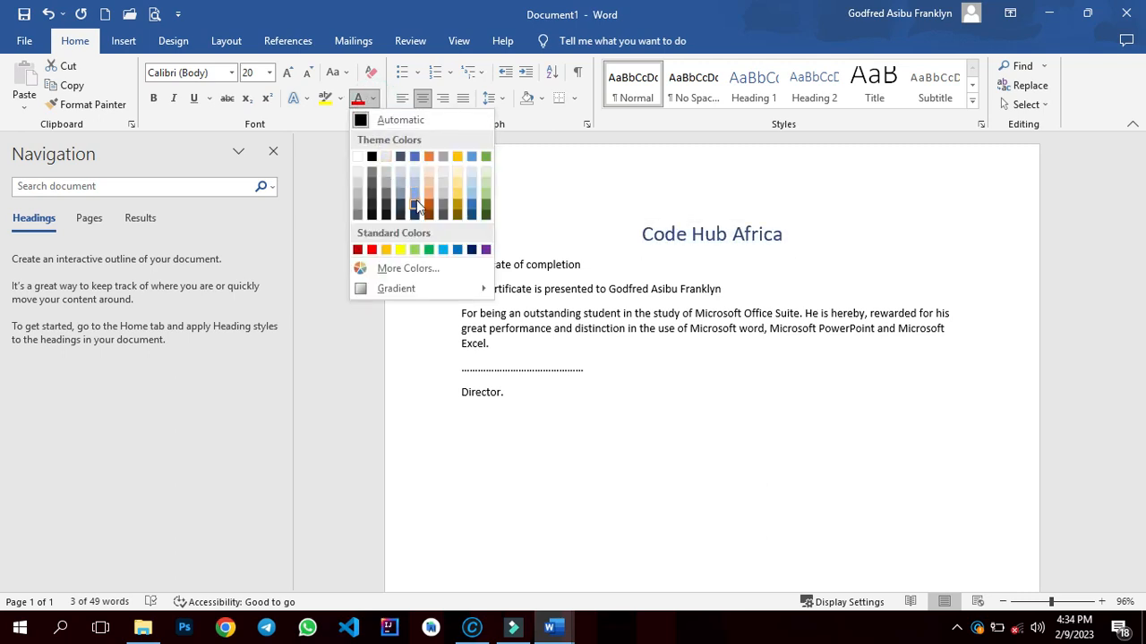
left_click(416, 201)
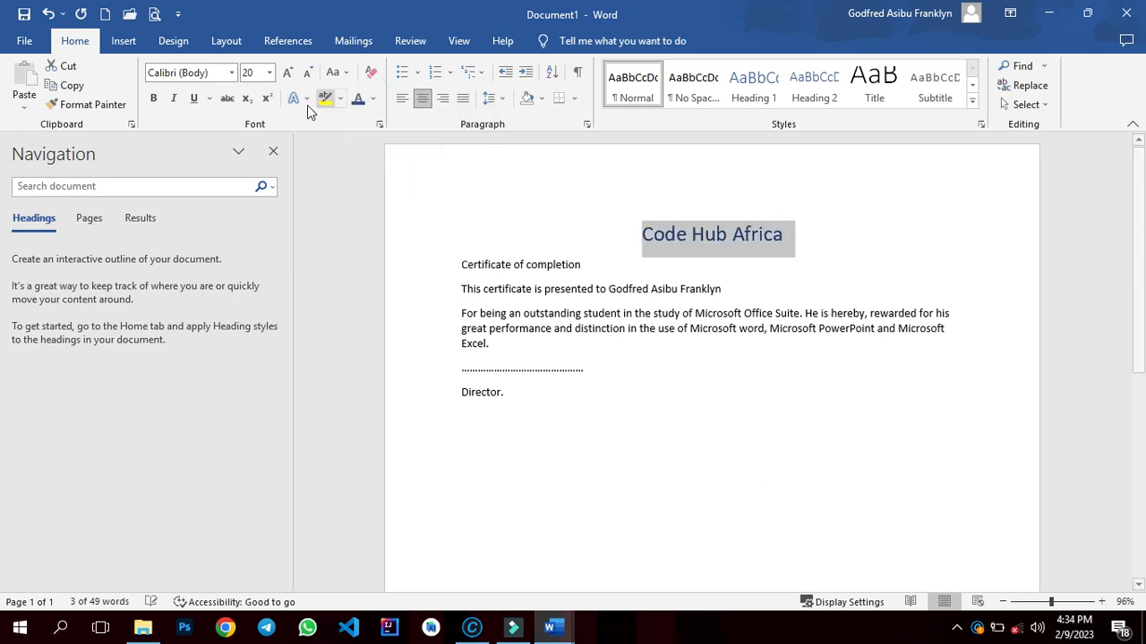
left_click(159, 102)
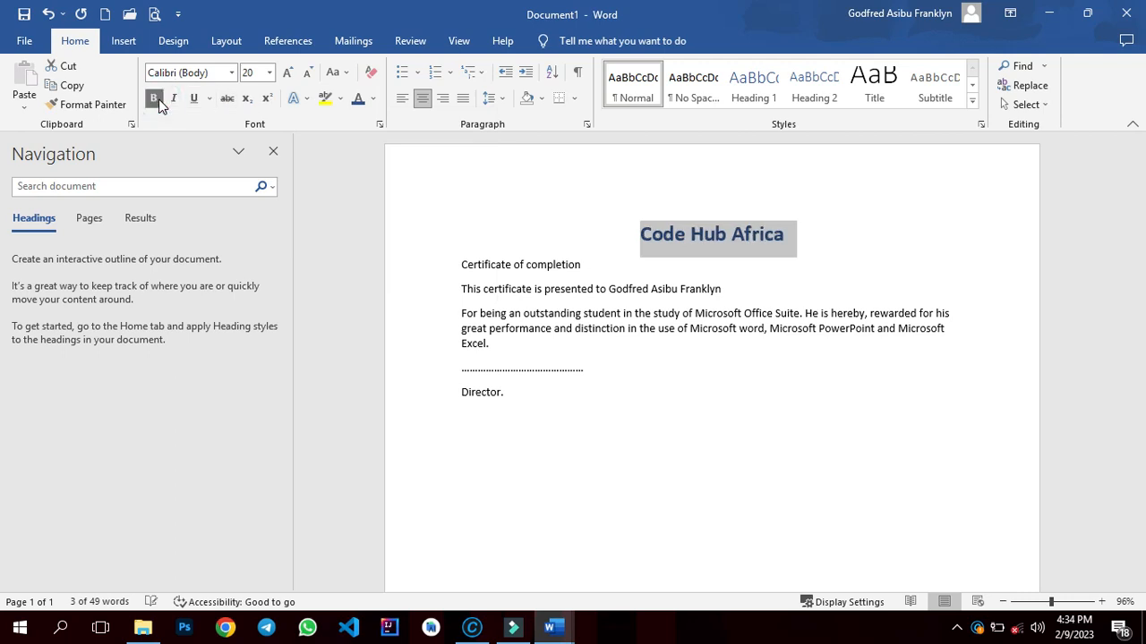
- Center the lines from 'Certificate of completion' through the end of the main paragraph
left_click(588, 264)
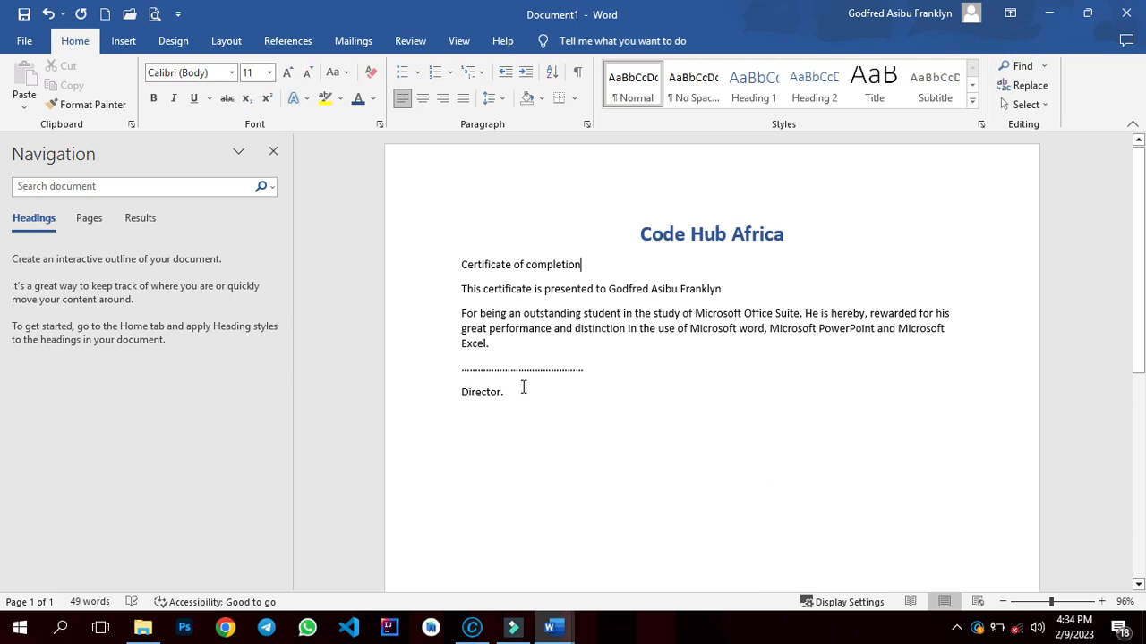
key("ctrl+a")
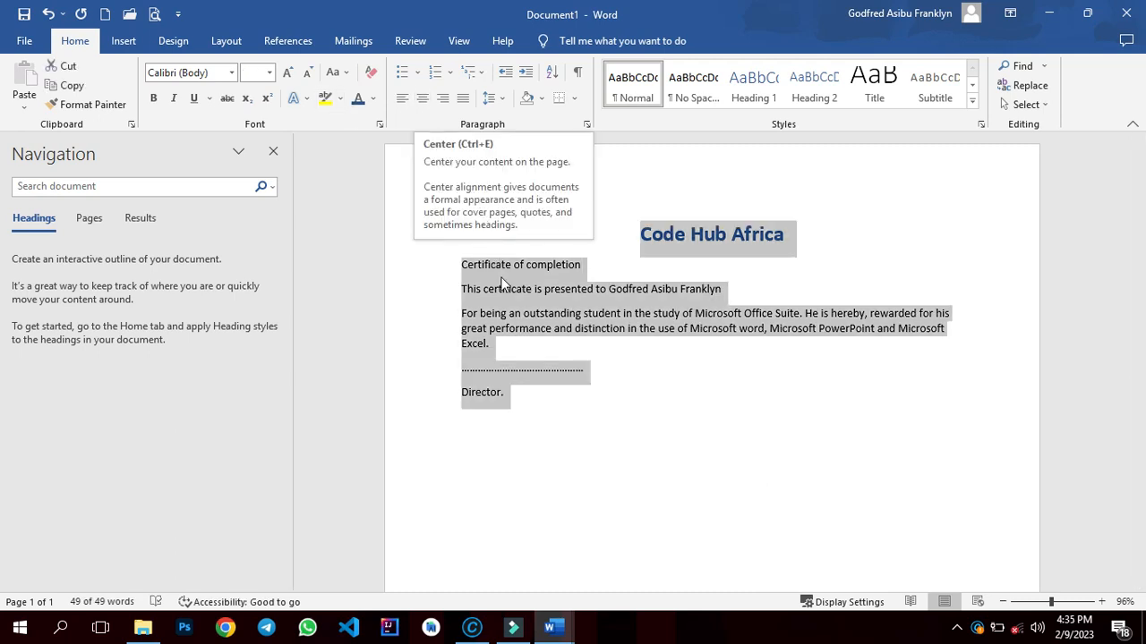
left_click_drag(491, 345, 447, 285)
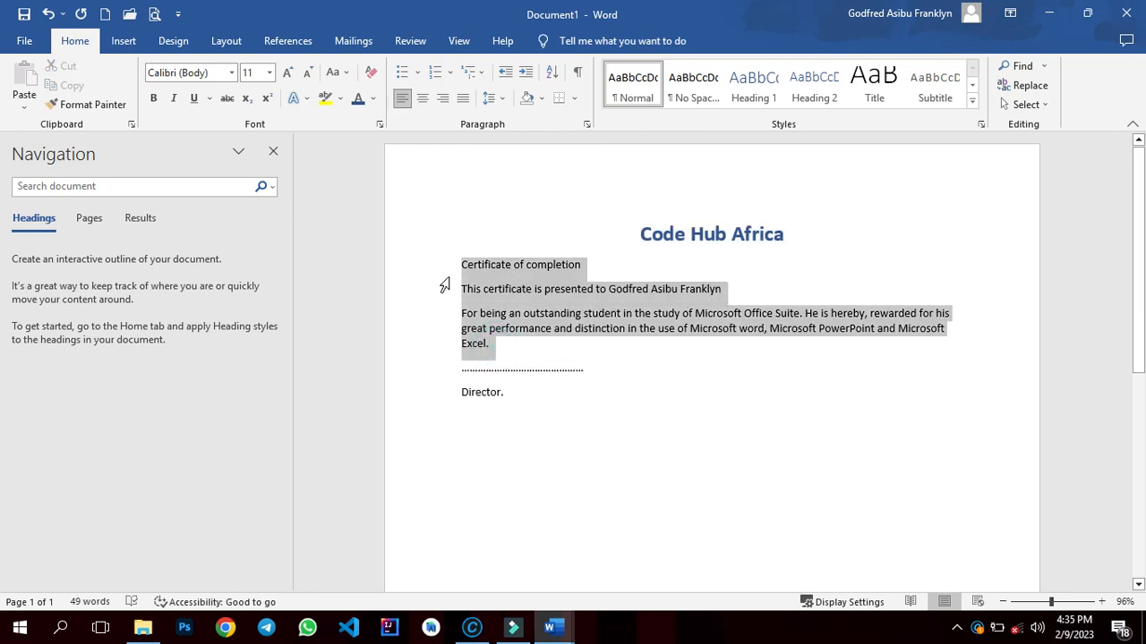
left_click(426, 102)
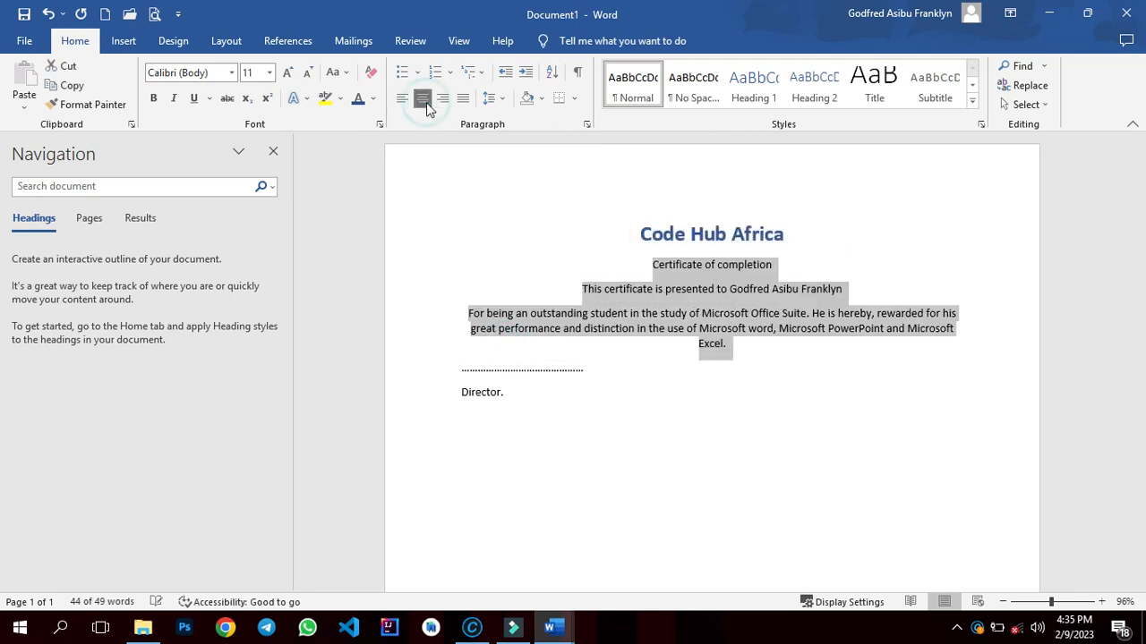
- Set the 'Certificate of completion' line's font size to 36
left_click(778, 257)
left_click_drag(779, 261, 652, 264)
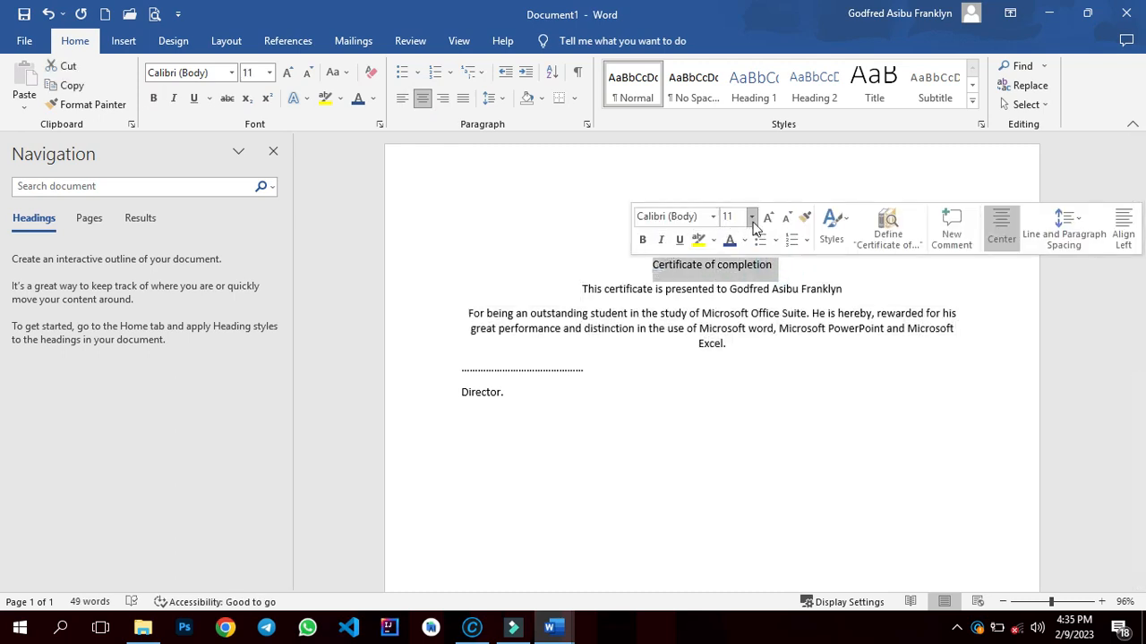
left_click(751, 217)
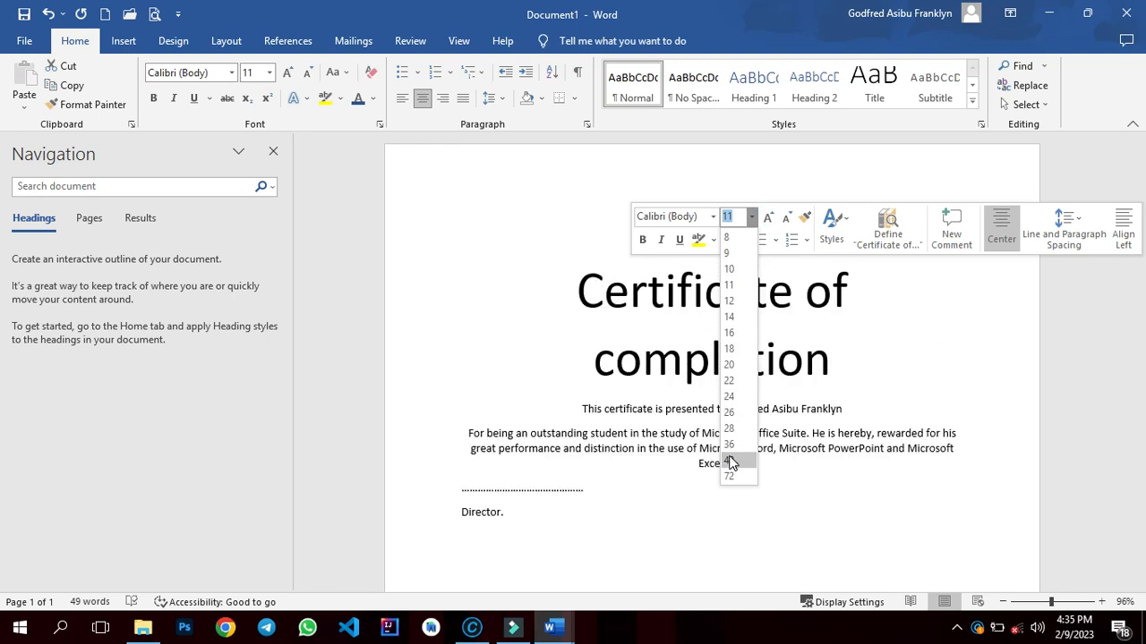
left_click(730, 445)
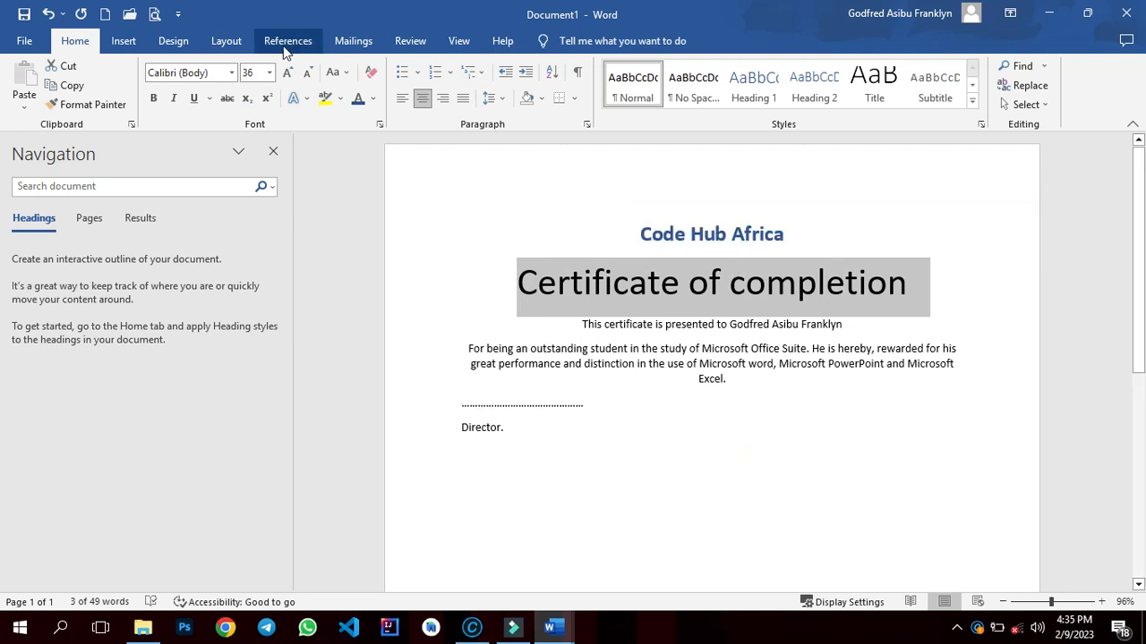
- Change the 'Certificate of completion' font to Baskerville Old Face, keeping its size at 36
left_click(232, 74)
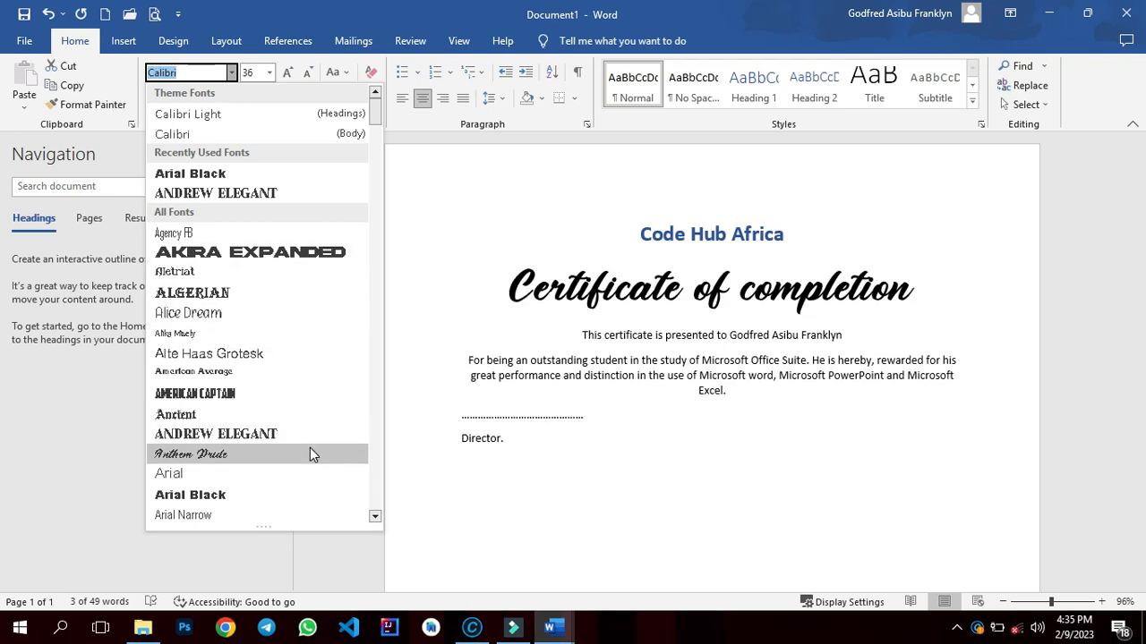
left_click(375, 517)
left_click(375, 517)
left_click(375, 516)
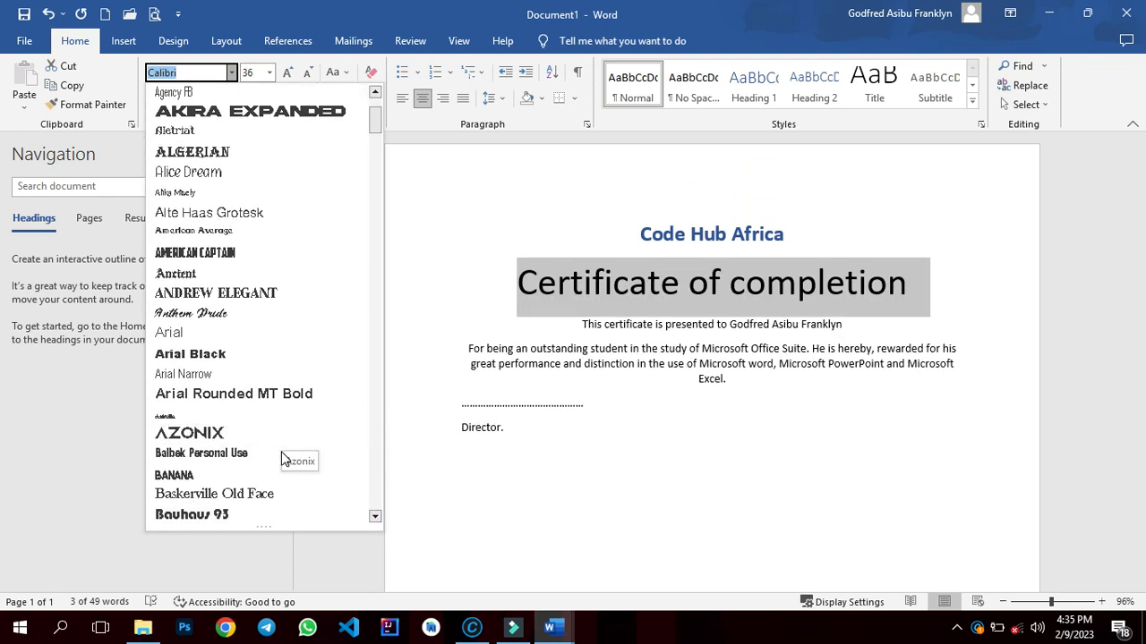
left_click(256, 491)
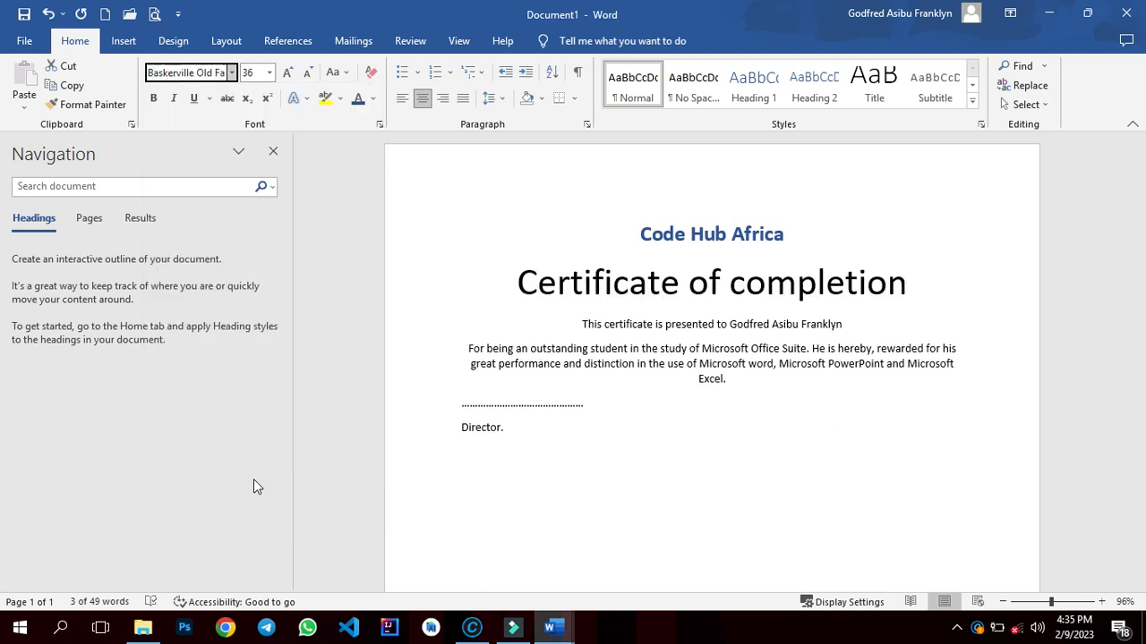
left_click(288, 72)
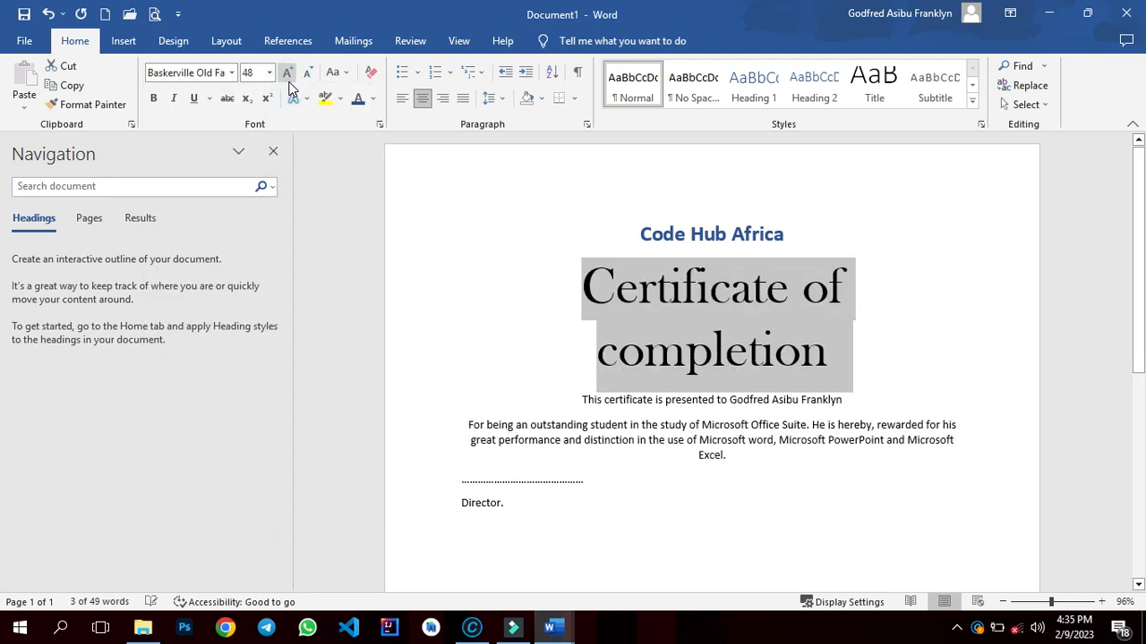
left_click(305, 75)
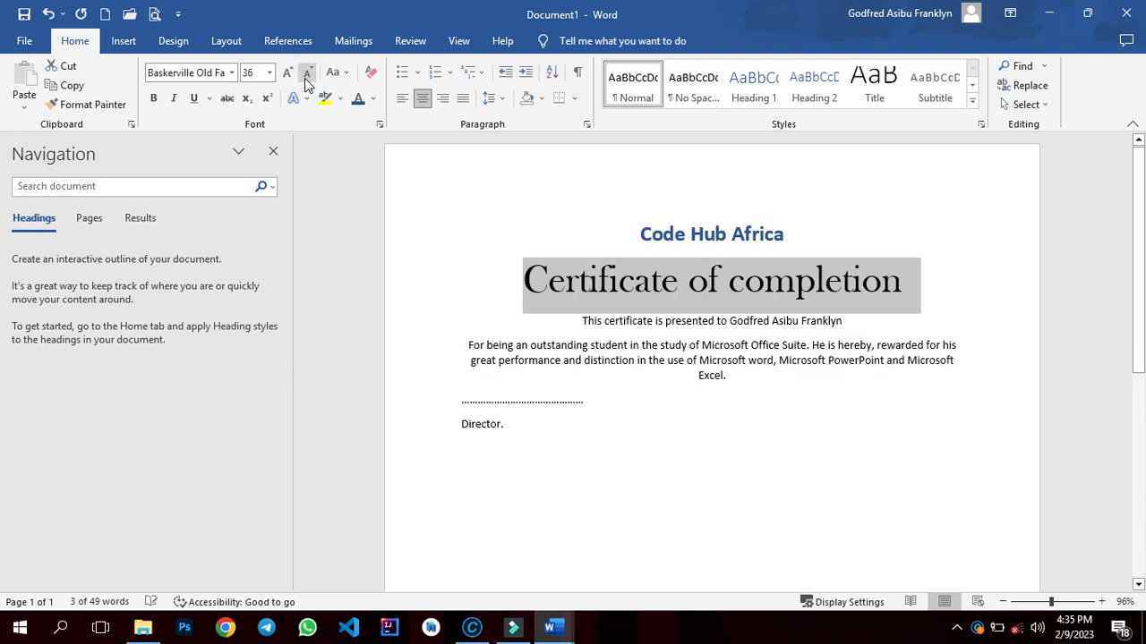
- Insert two blank lines between 'Code Hub Africa' and 'Certificate of completion'
left_click(771, 235)
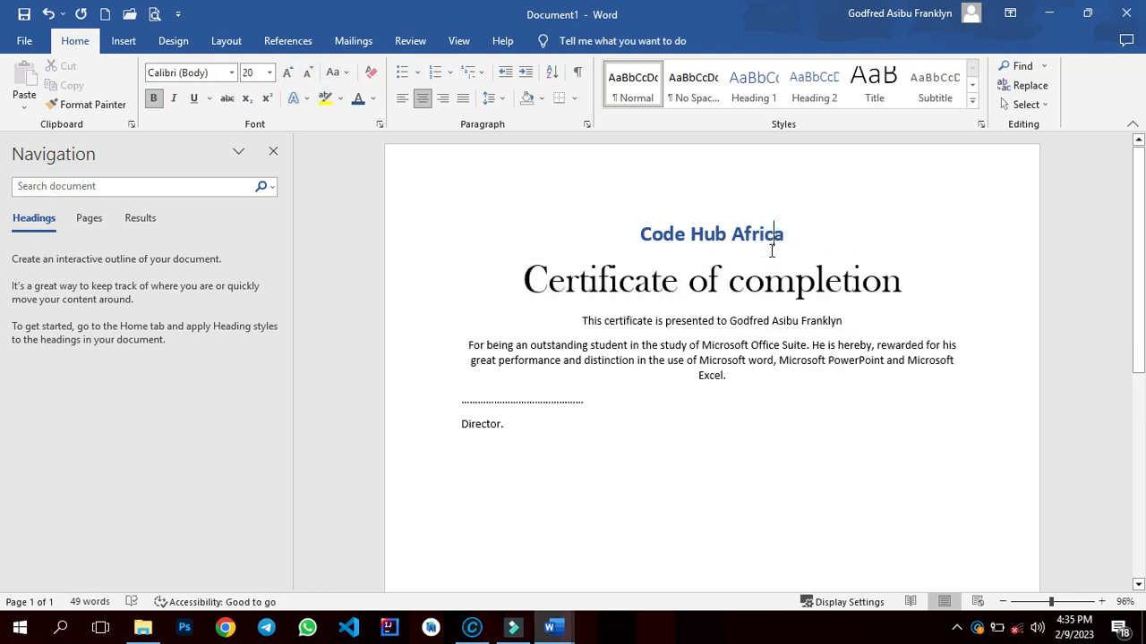
left_click(801, 240)
key("Return")
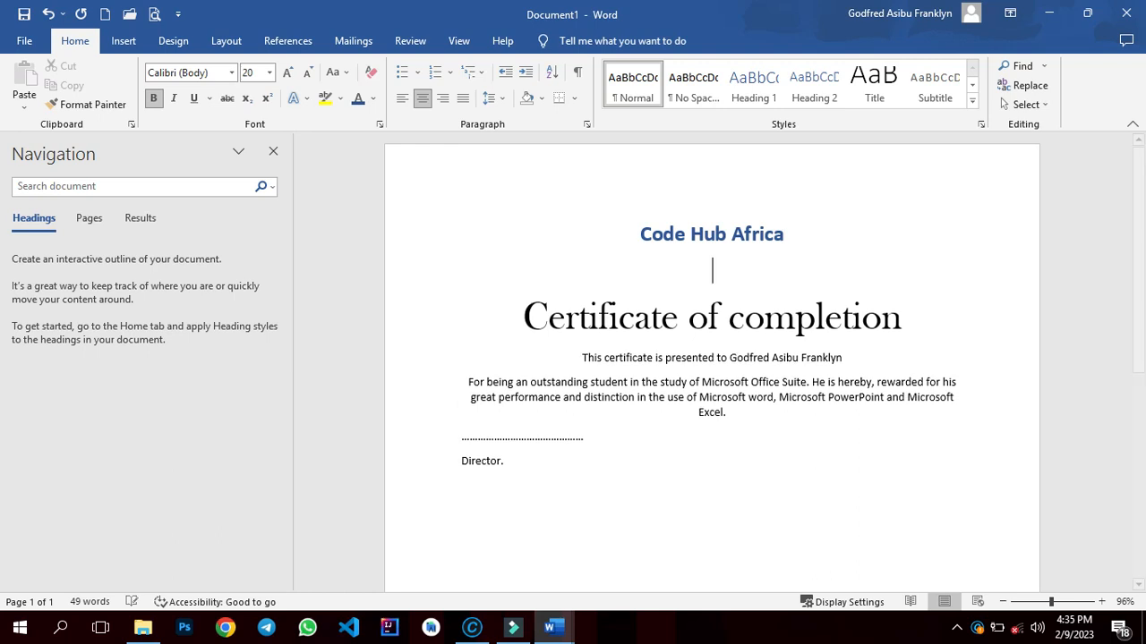
key("Return")
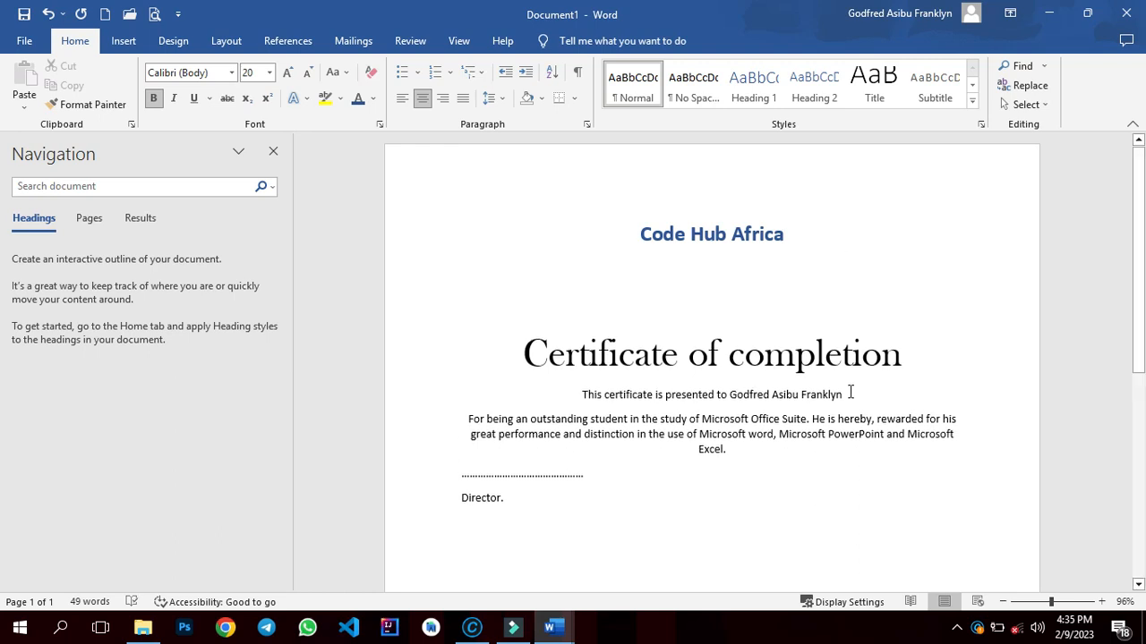
- Set the 'This certificate is presented to' line's font size to 20
left_click_drag(850, 394, 600, 393)
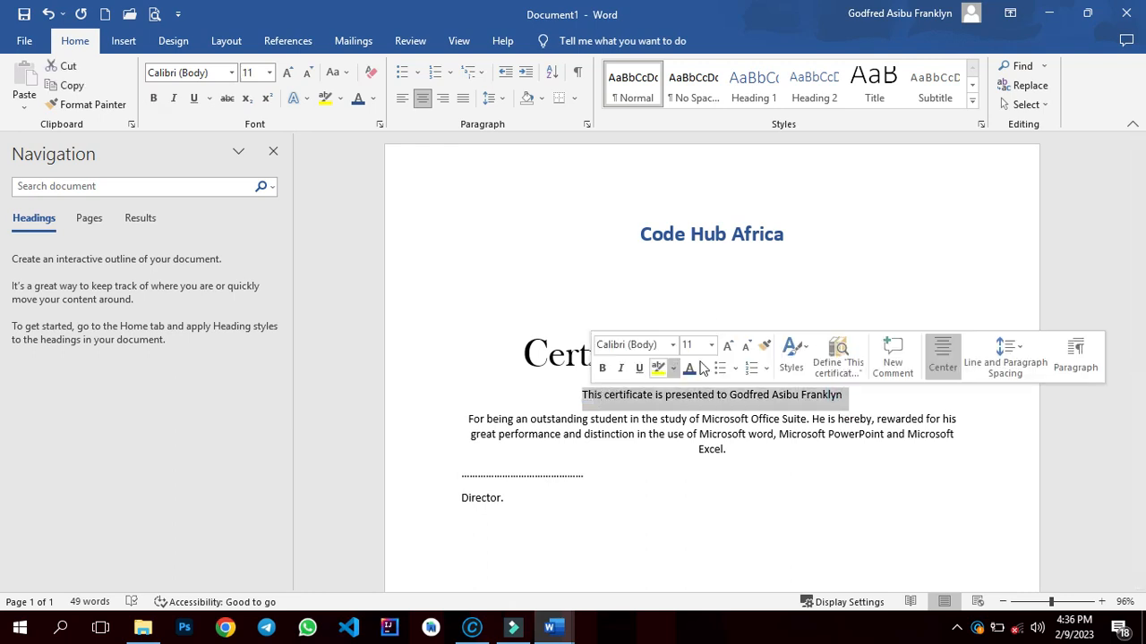
left_click(269, 72)
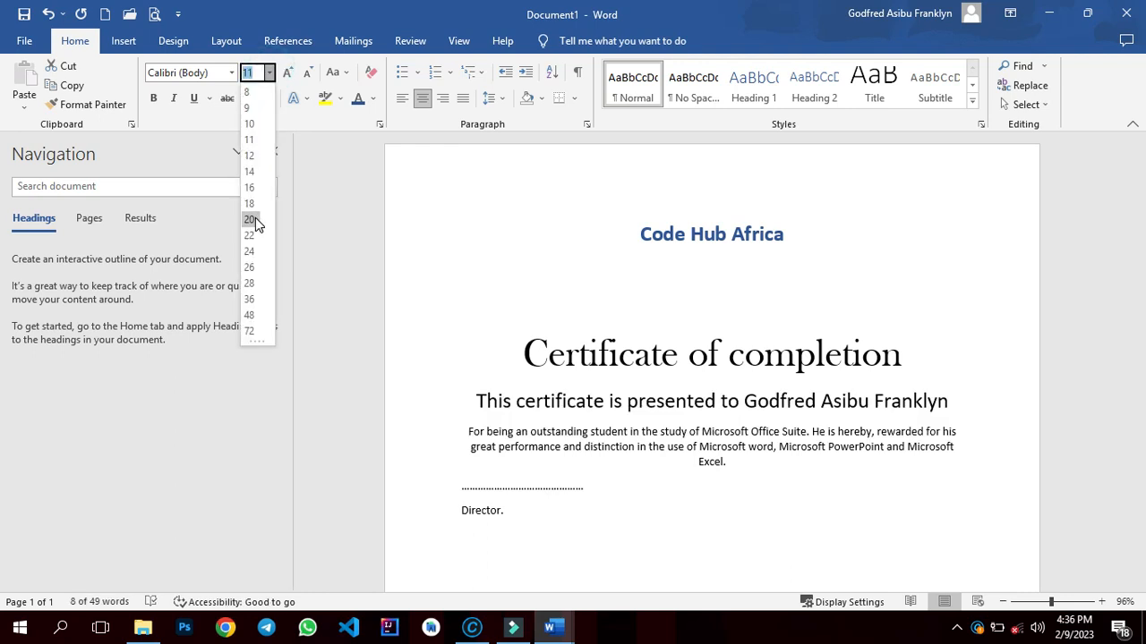
left_click(255, 219)
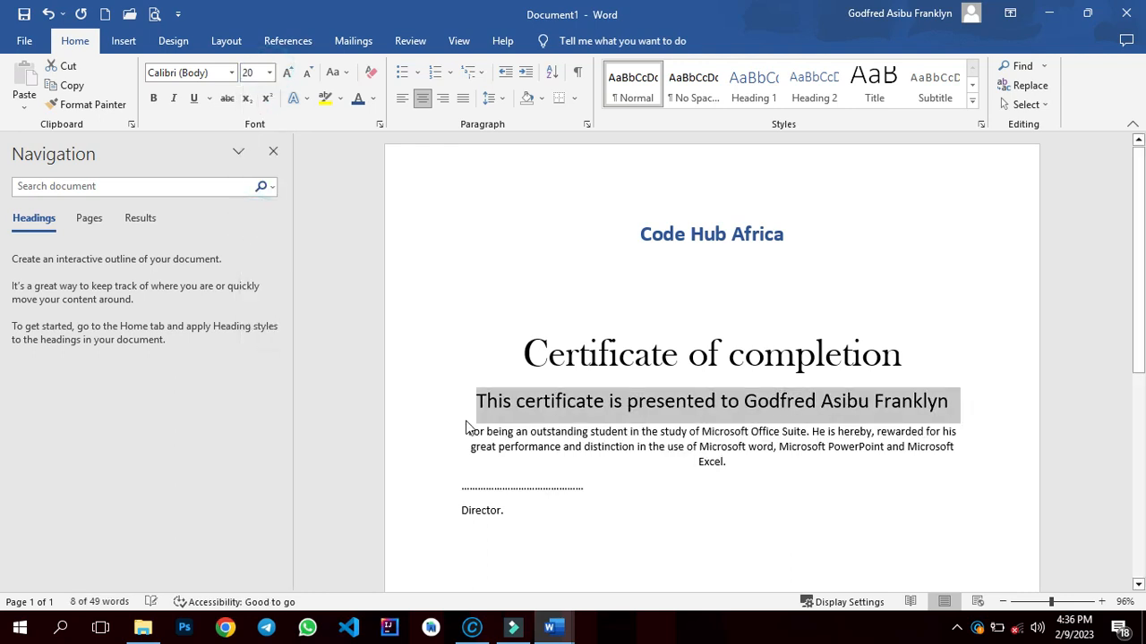
- Set the 'For being an outstanding student…' paragraph's font size to 16 and remove the space after it
triple_click(716, 457)
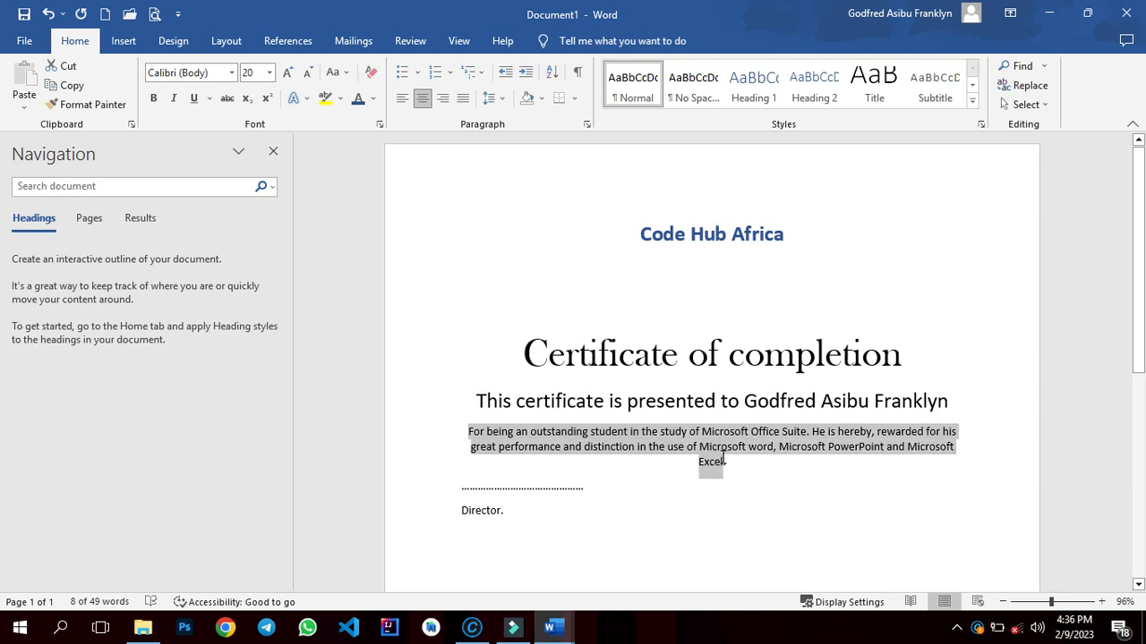
left_click(270, 72)
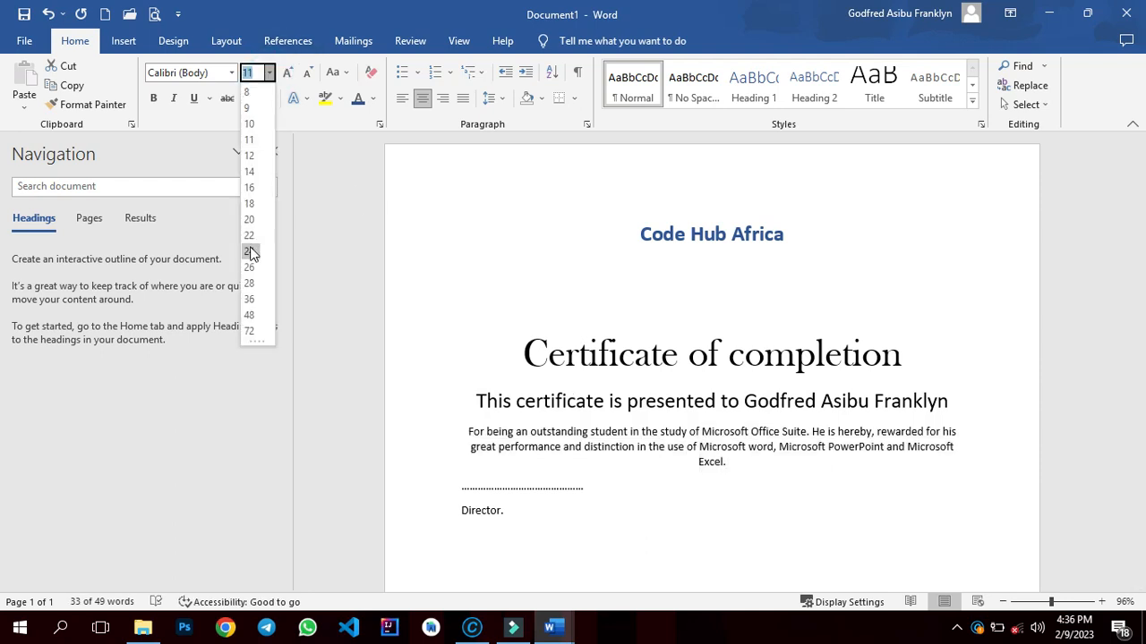
left_click(253, 194)
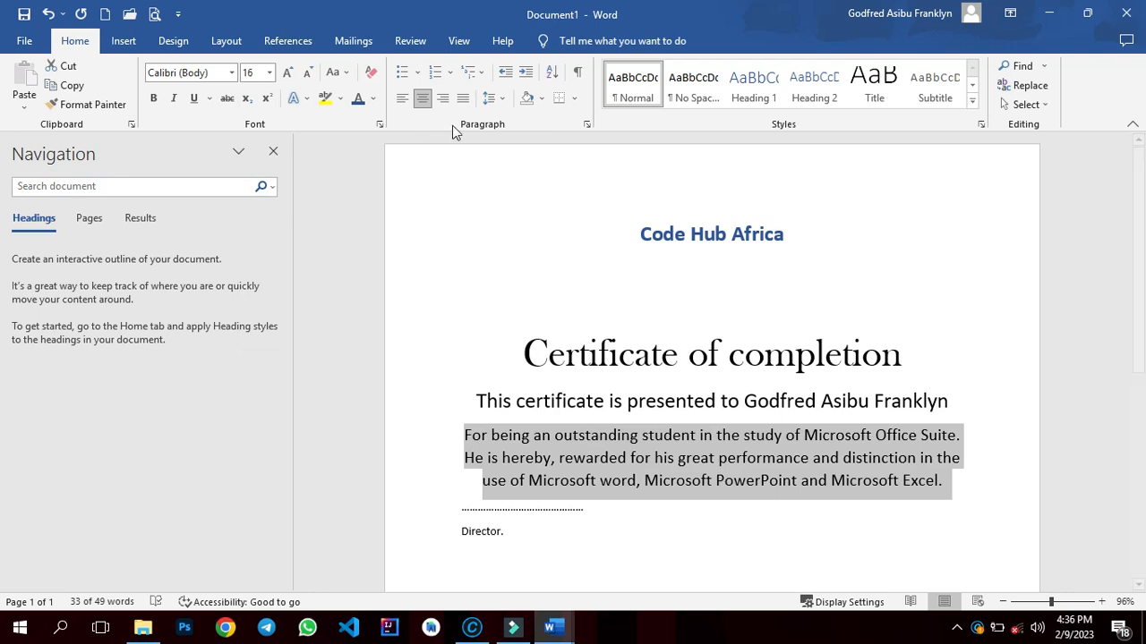
left_click(494, 99)
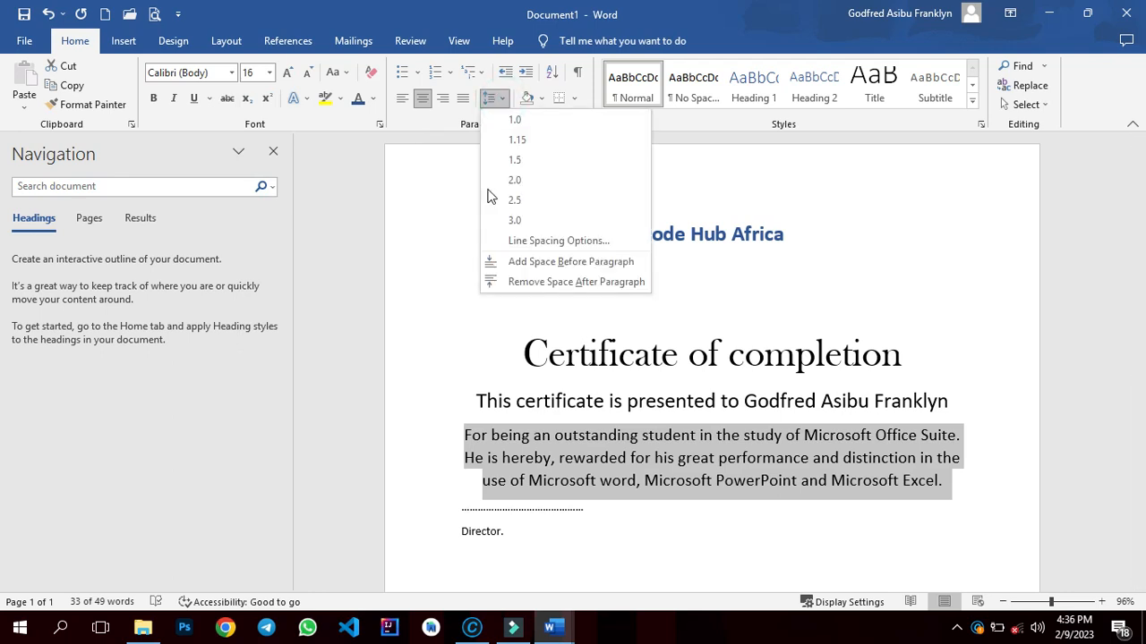
left_click(498, 281)
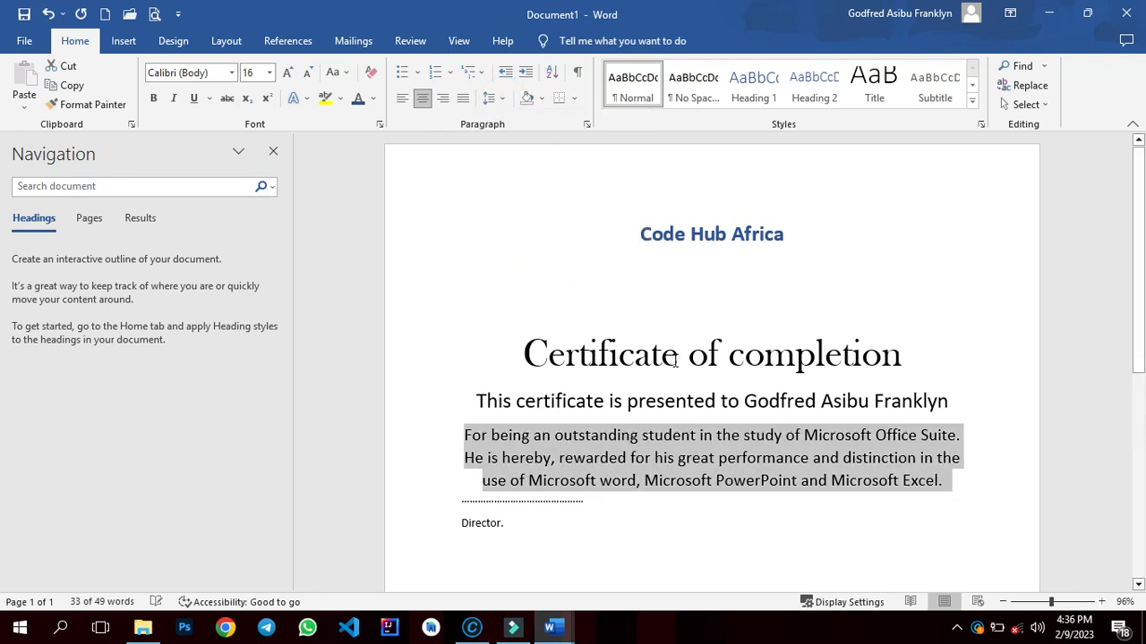
- Insert a blank line after the 'This certificate is presented to' line and after 'Certificate of completion'
left_click(954, 400)
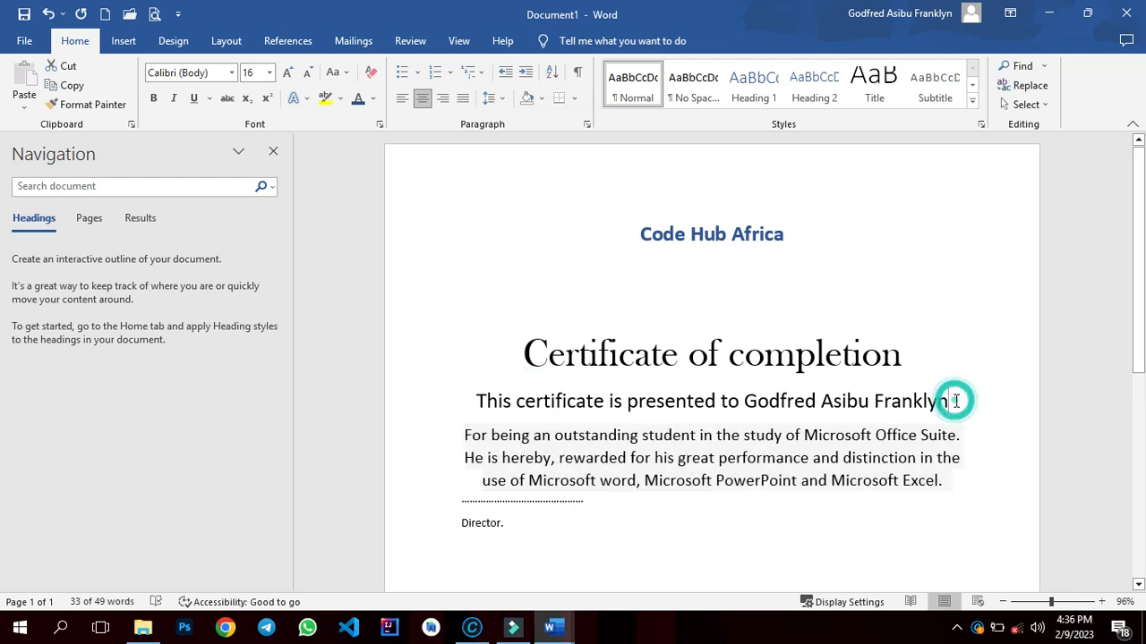
key("Return")
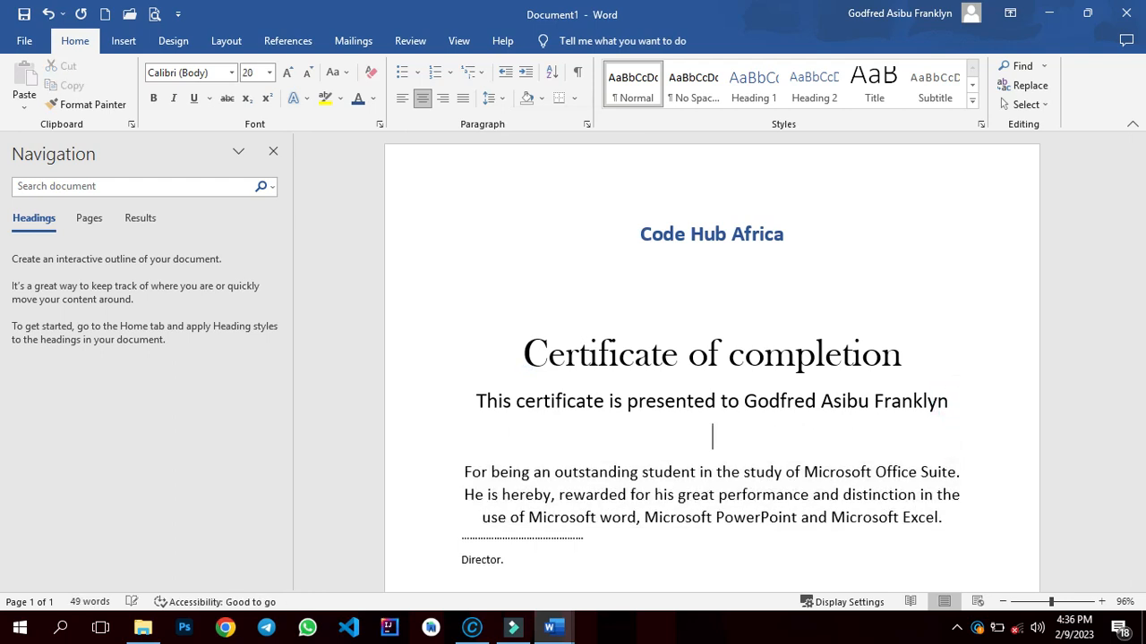
left_click(955, 357)
key("Return")
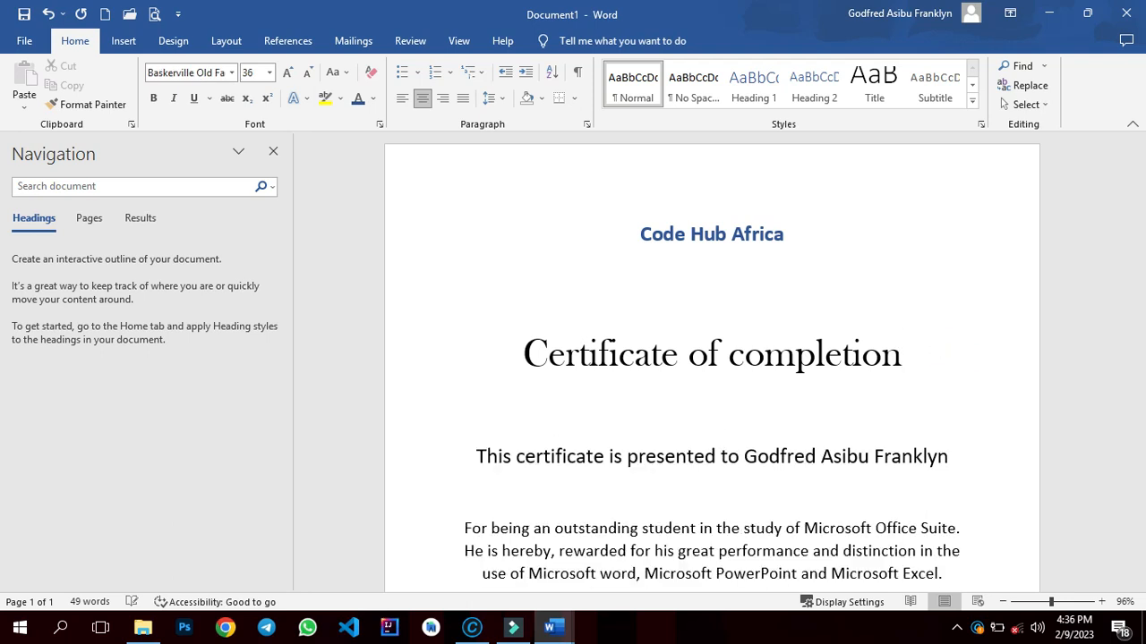
- Remove the blank line below the 'This certificate is presented to' line
left_click(745, 510)
key("ctrl+l")
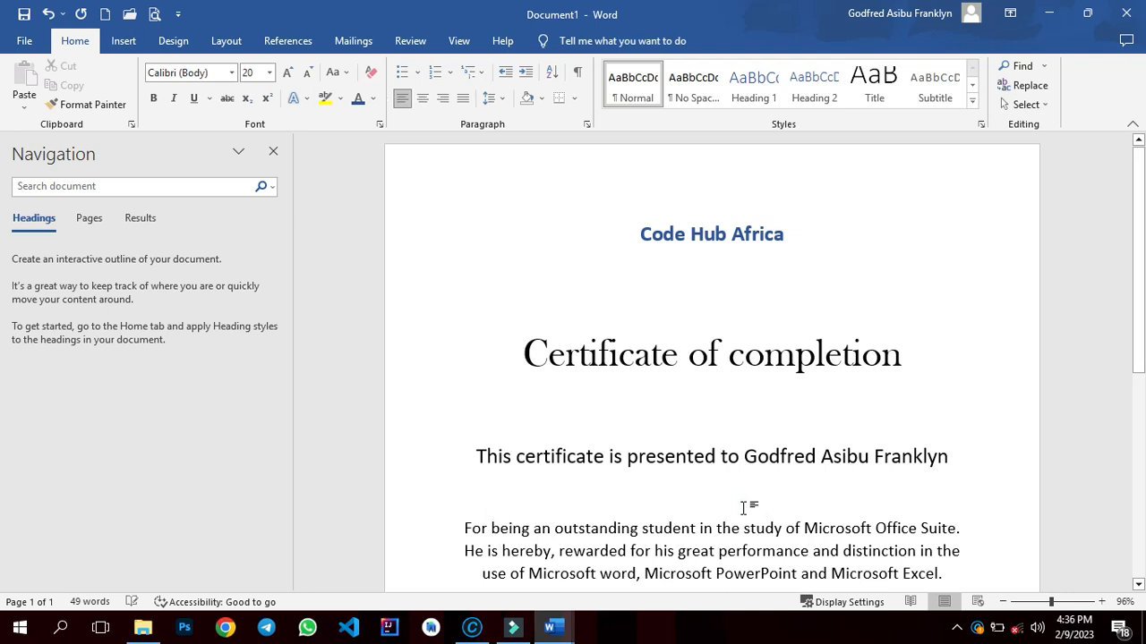
key("BackSpace")
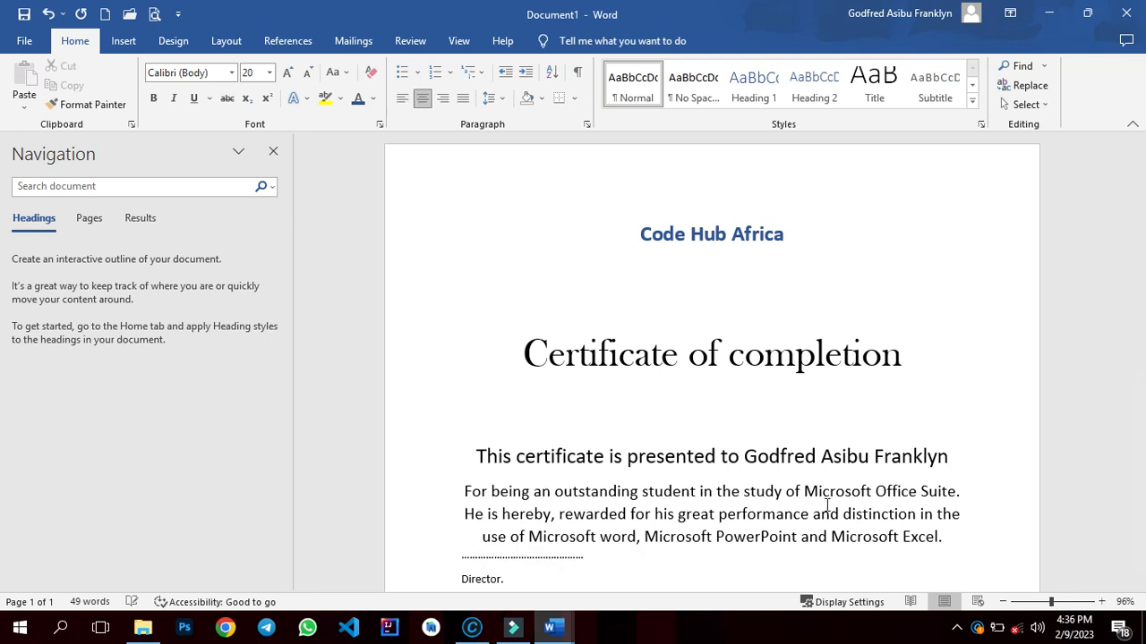
- Add three blank lines after the body paragraph, above the dotted signature line
scroll(1132, 334, "down", 1)
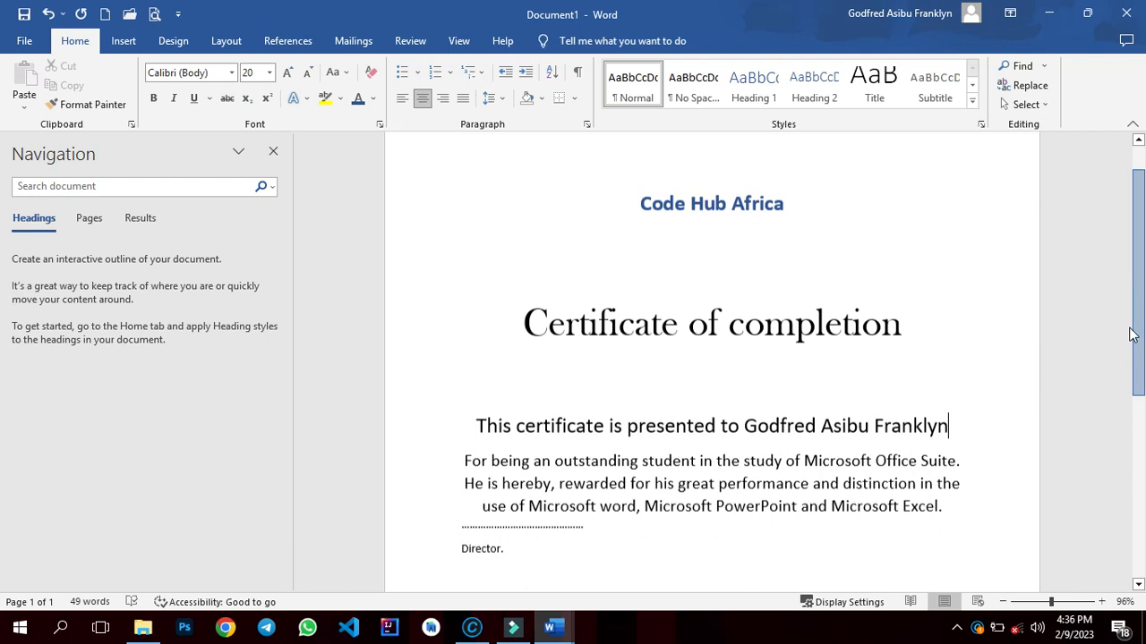
scroll(1133, 334, "down", 3)
left_click(947, 404)
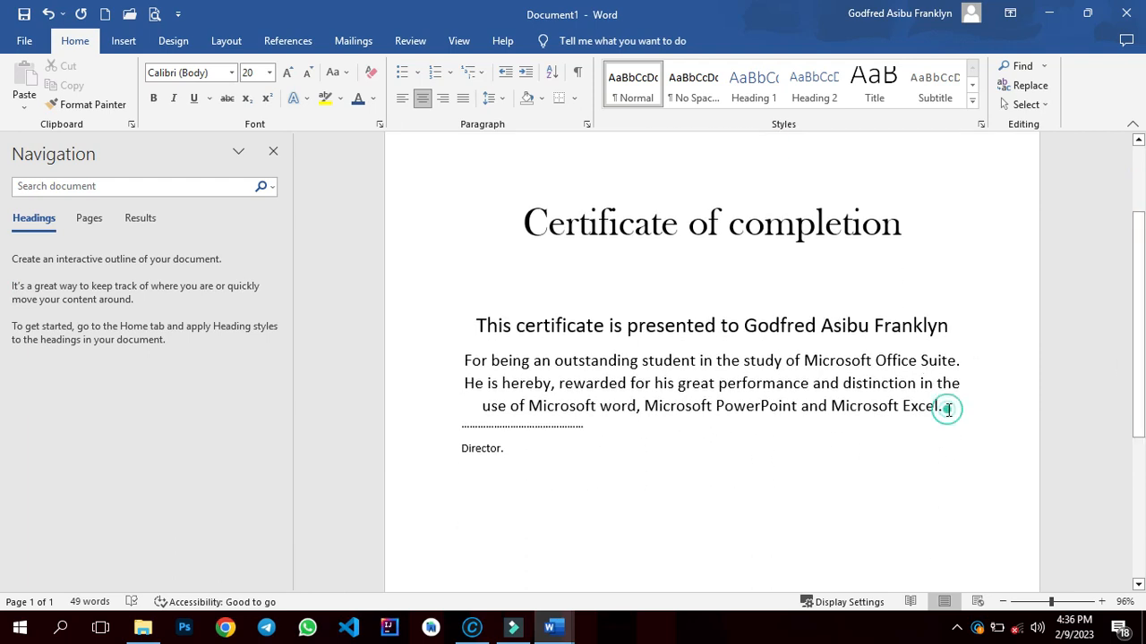
key("Return")
key("Return")
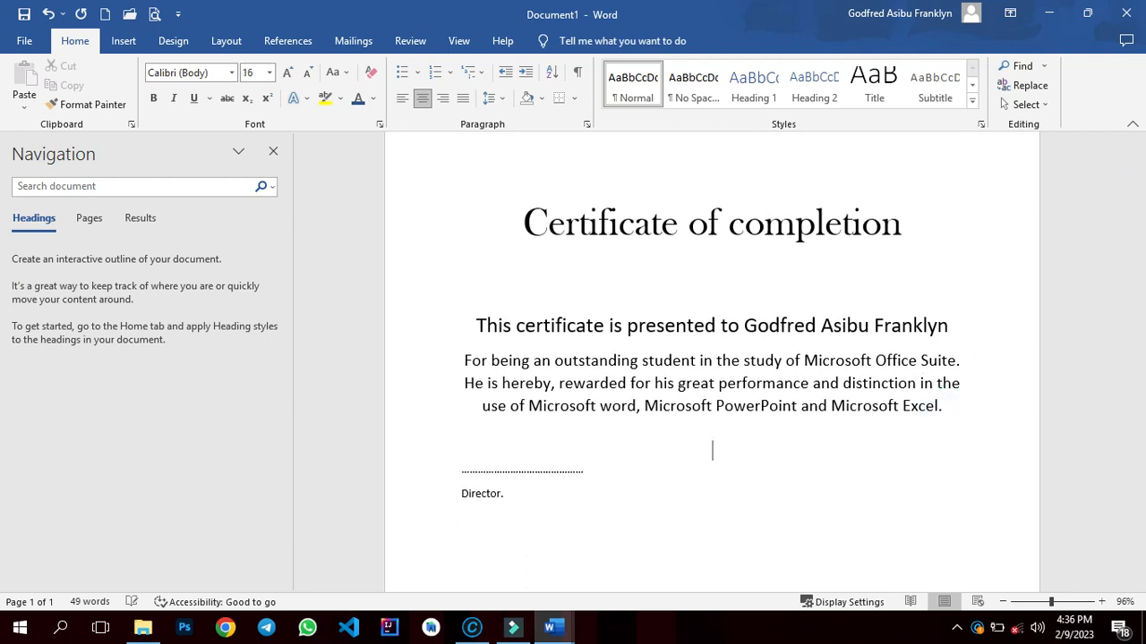
key("Return")
- Center the dotted signature line and the 'Director.' label
left_click_drag(1134, 281, 1104, 256)
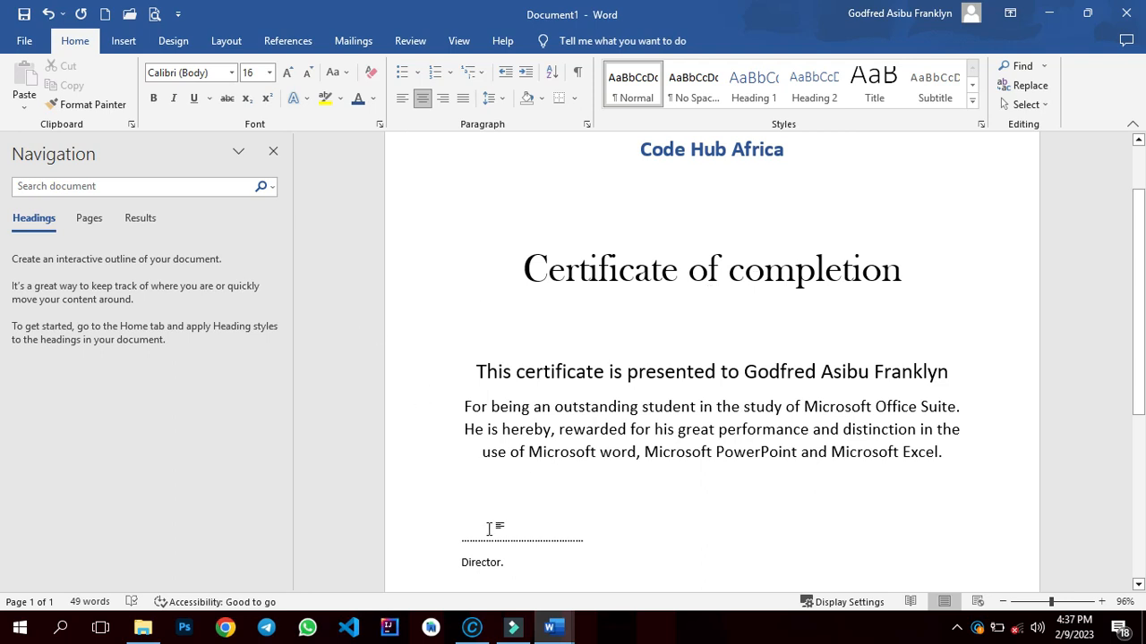
left_click_drag(515, 563, 453, 540)
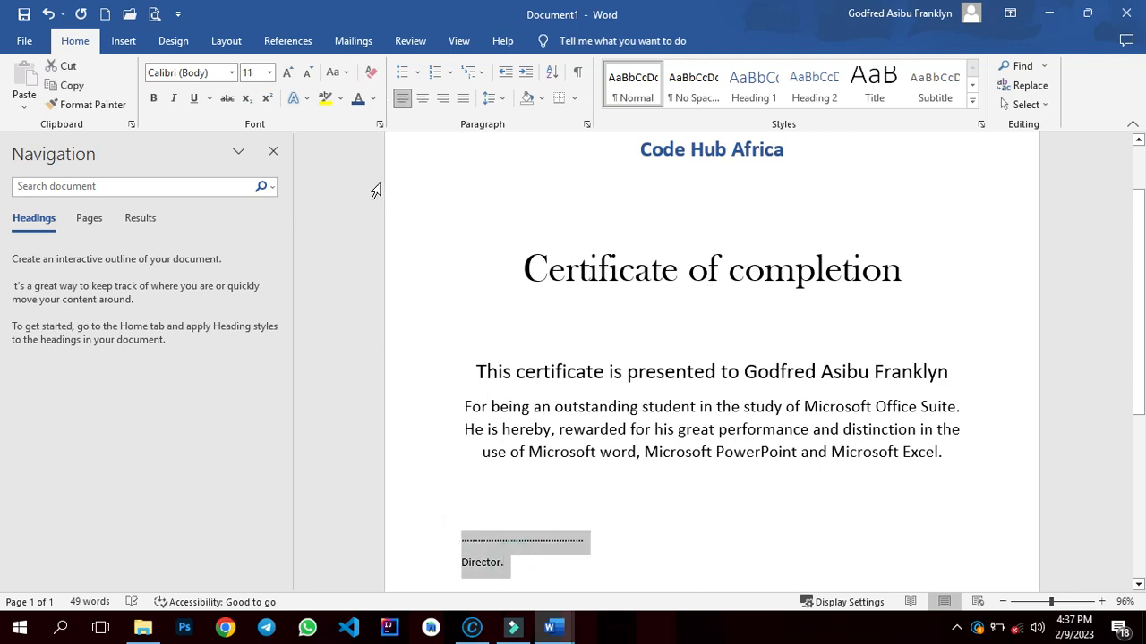
left_click(421, 98)
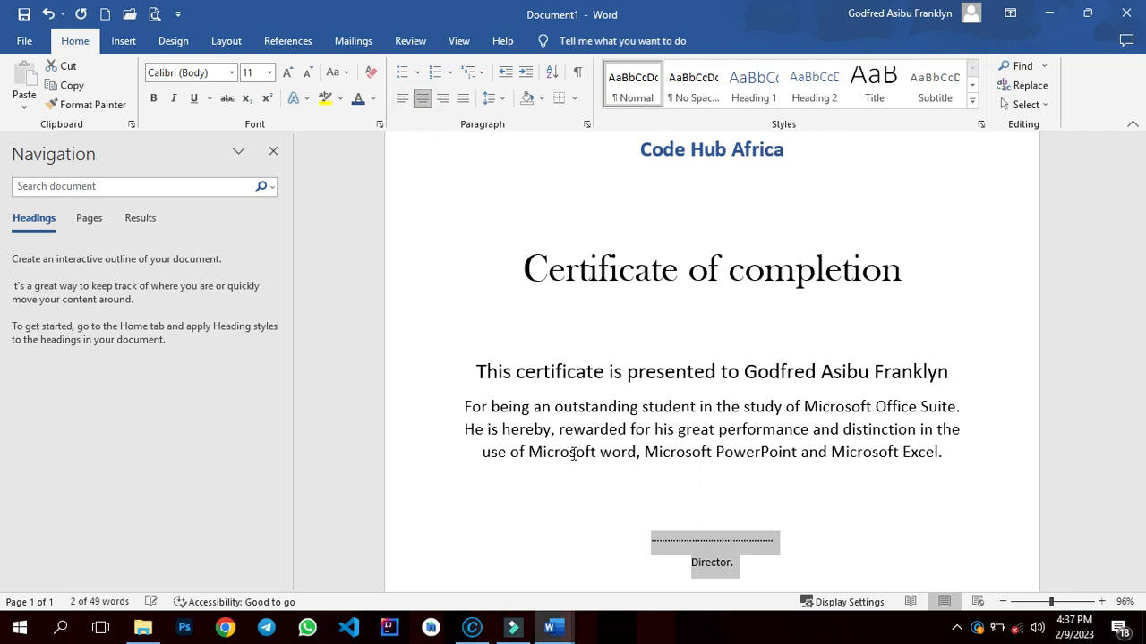
left_click(709, 508)
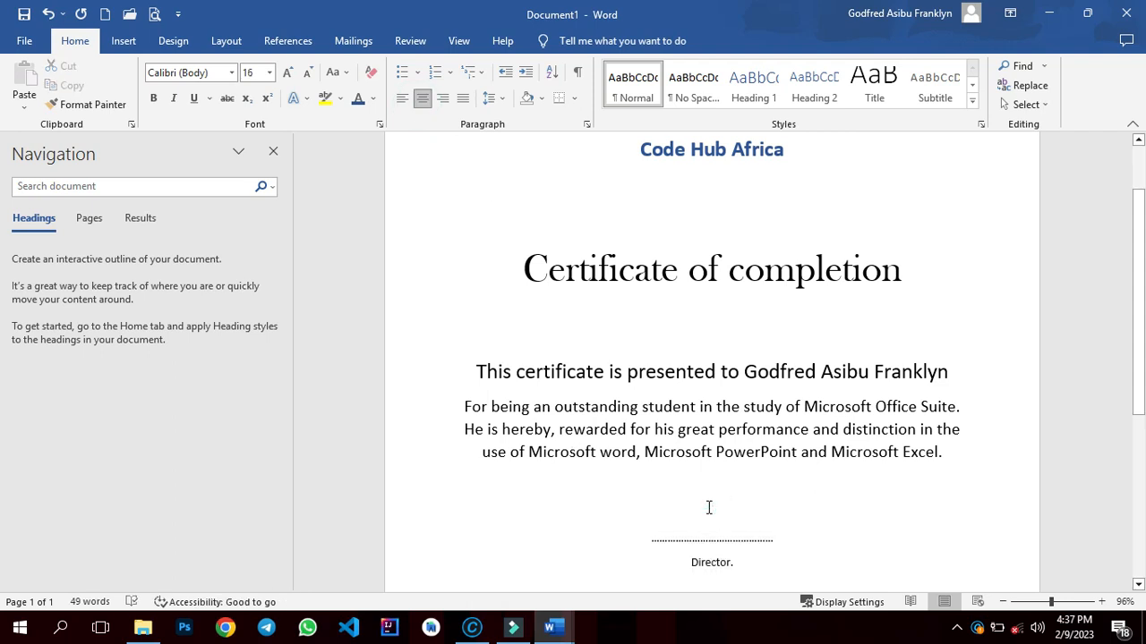
- Add a blank line between 'Code Hub Africa' and 'Certificate of completion'
left_click(744, 236)
key("Return")
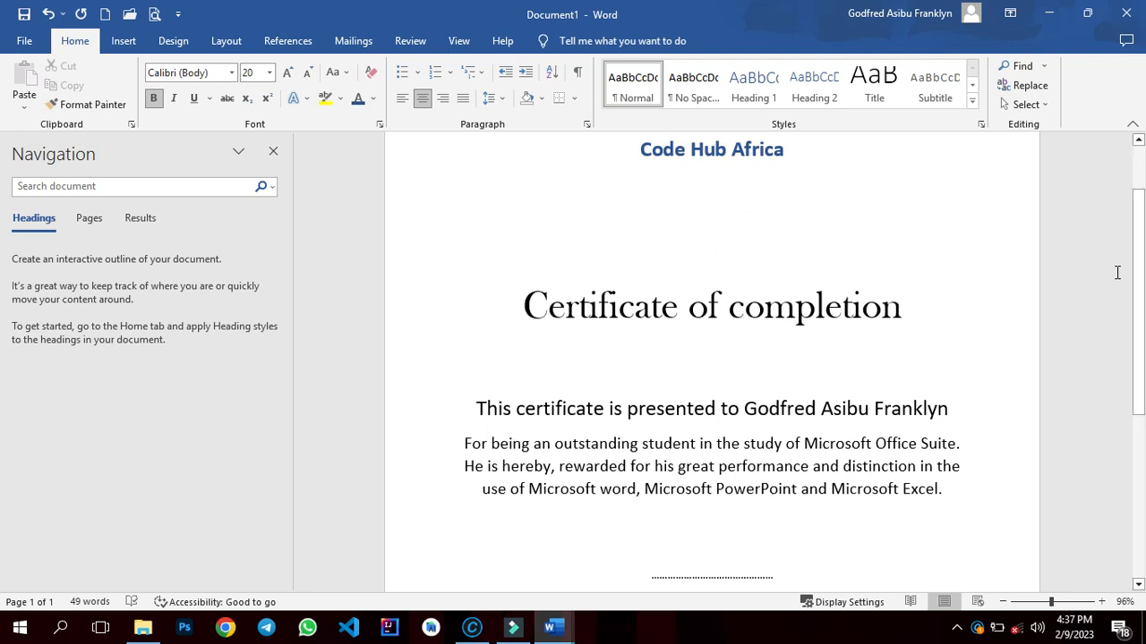
- Insert two blank lines above 'Code Hub Africa' at the top of the page
left_click_drag(1138, 281, 1139, 249)
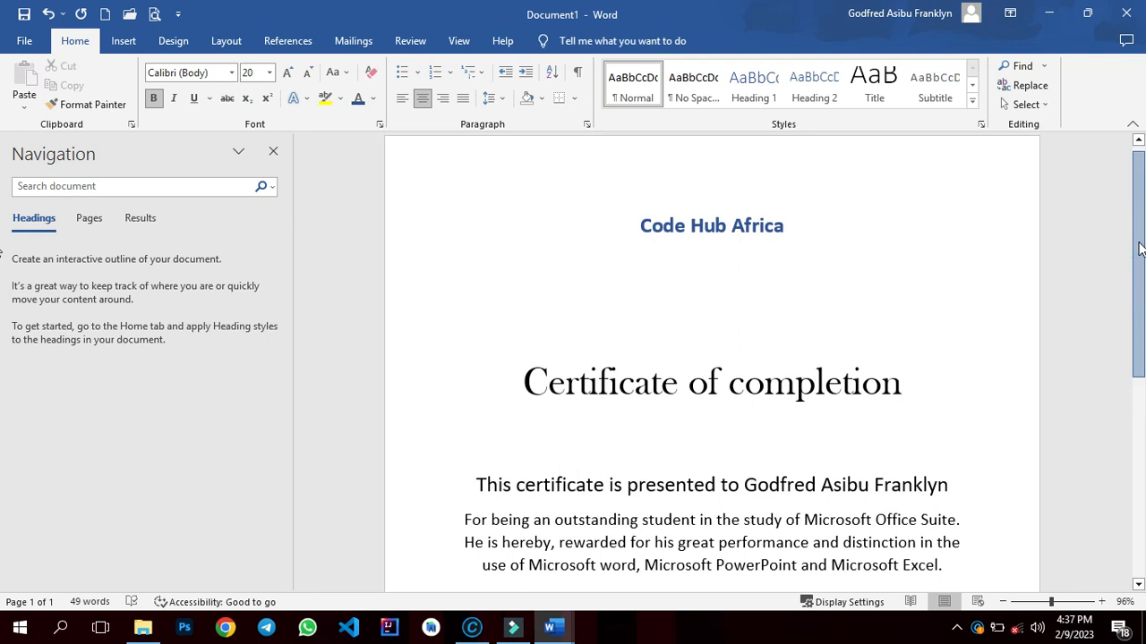
left_click(748, 191)
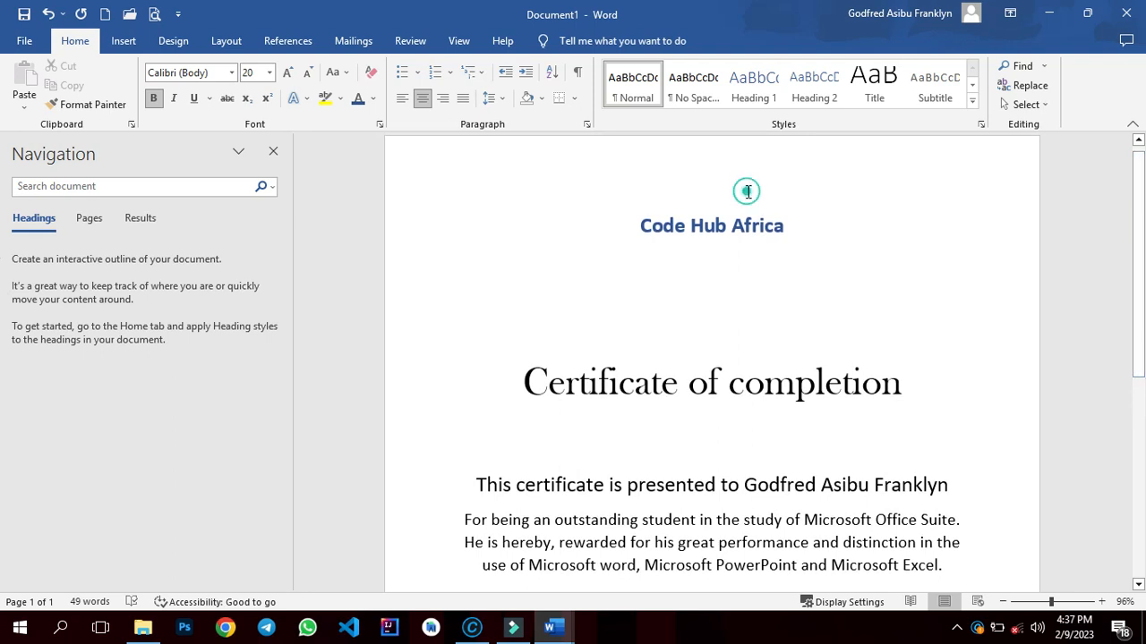
left_click(635, 227)
key("Return")
key("Return")
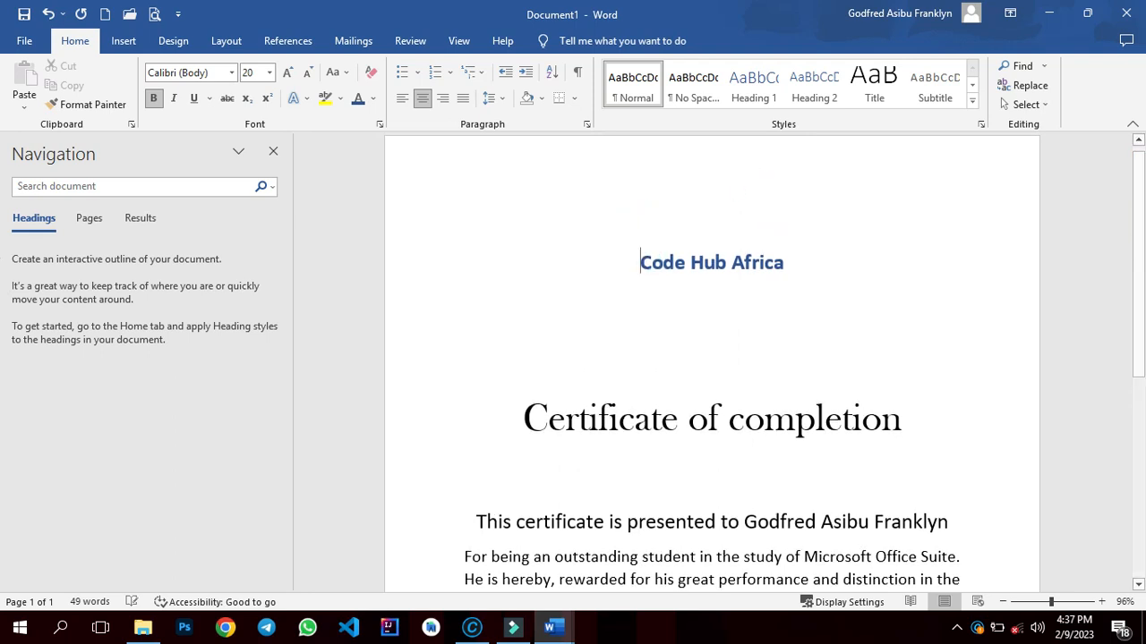
- Scroll through the certificate to review its overall layout and spacing
left_click_drag(1127, 236, 1124, 465)
left_click_drag(1133, 418, 1144, 307)
left_click(823, 267)
scroll(791, 314, "down", 1)
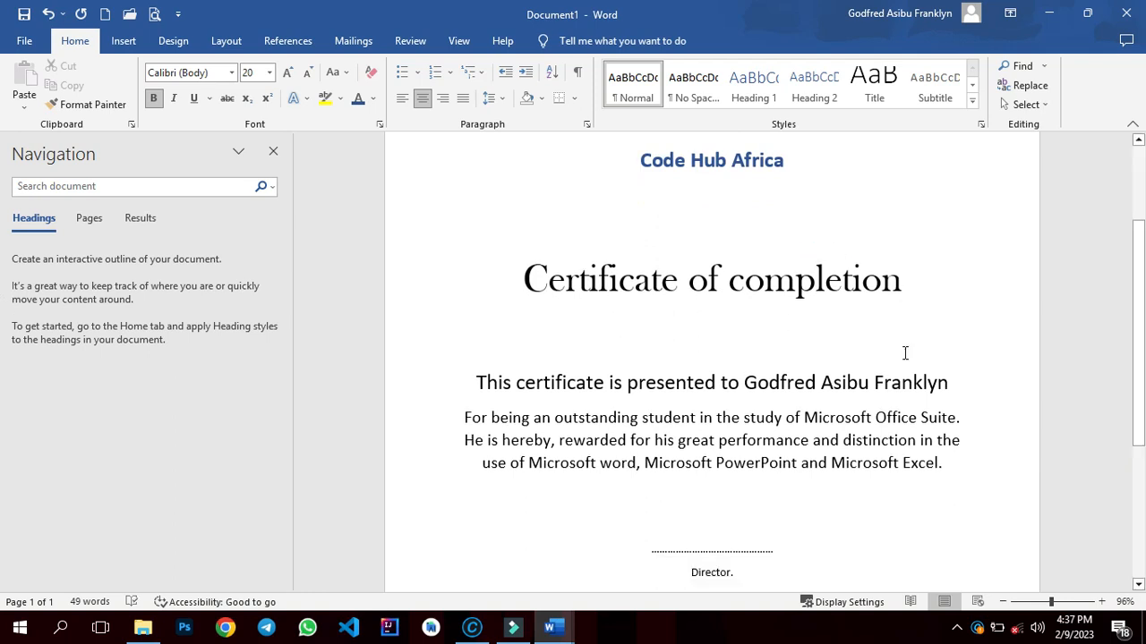
scroll(1140, 315, "down", 2)
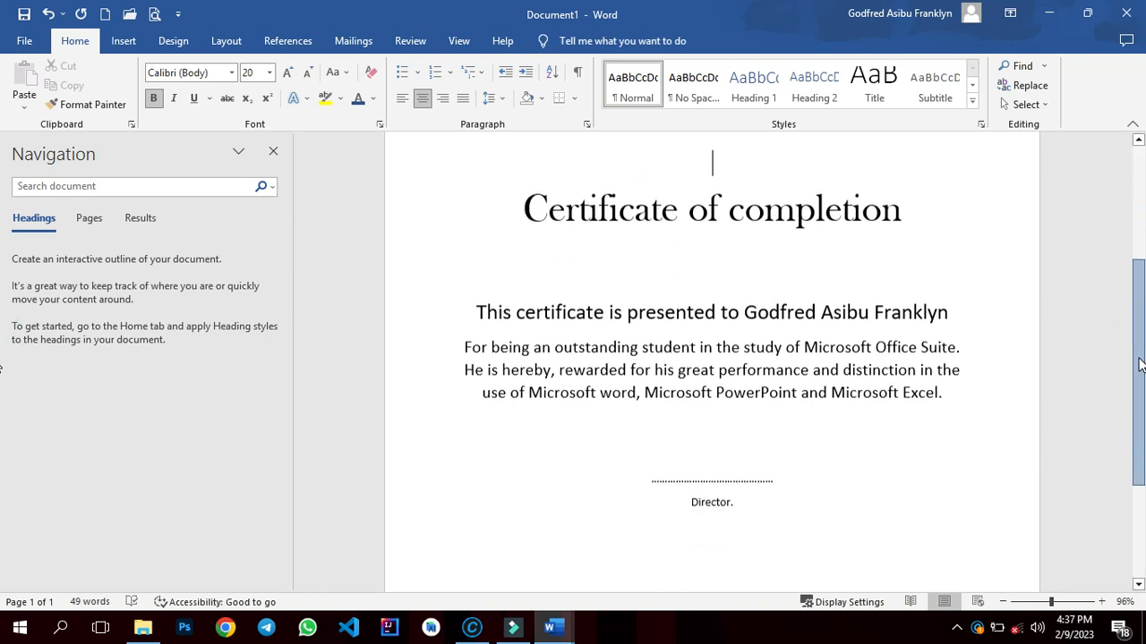
scroll(1140, 315, "up", 3)
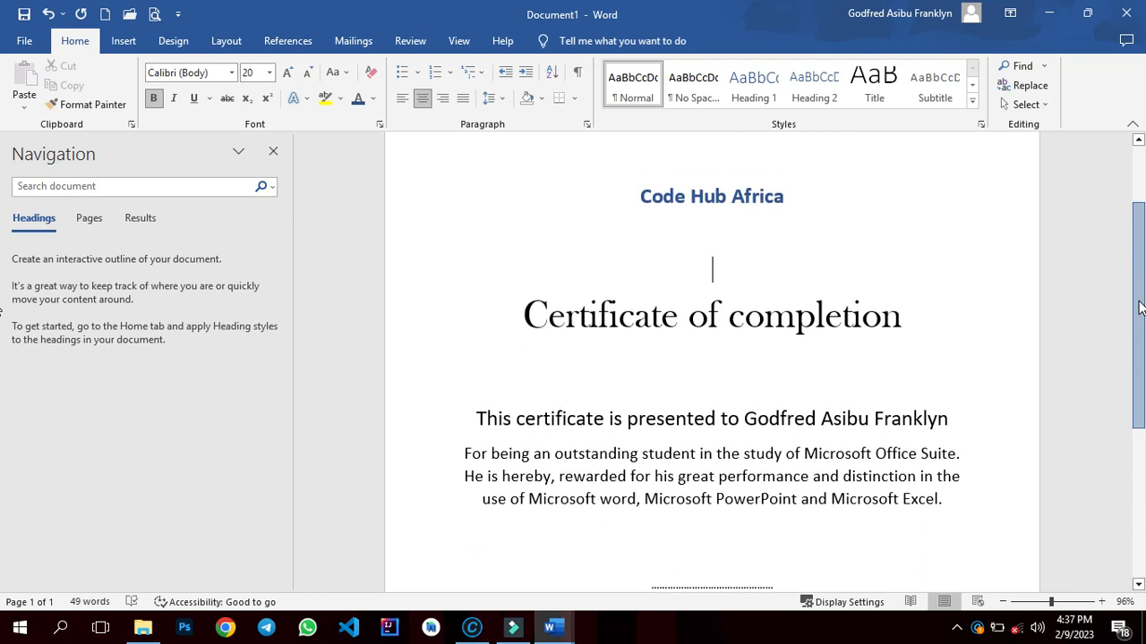
scroll(1140, 308, "down", 1)
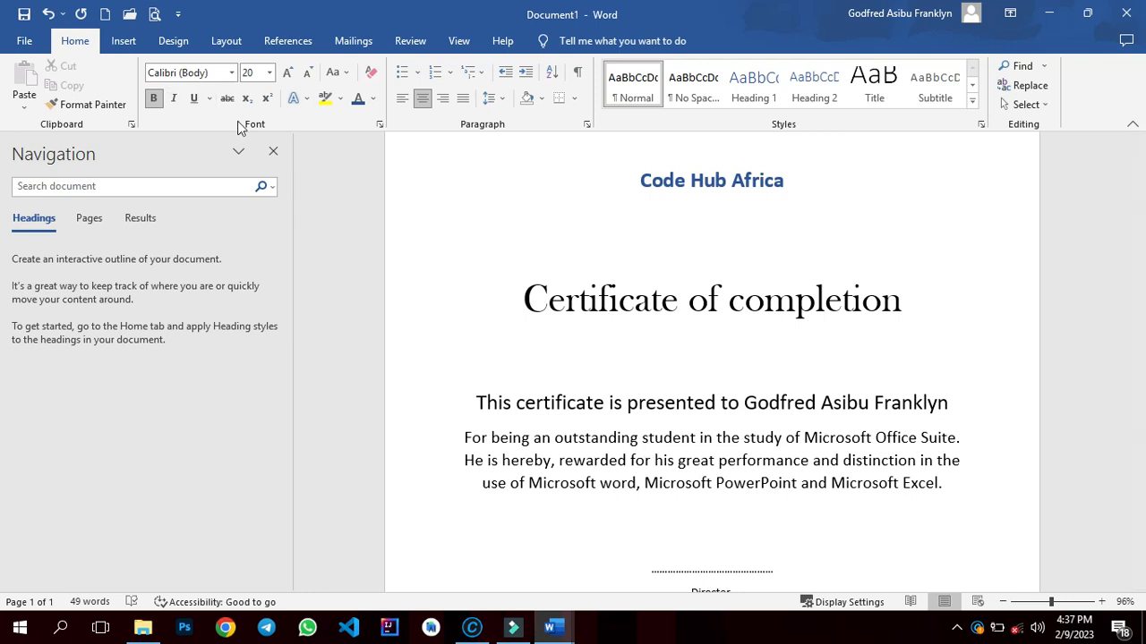
- Open the Print view for the document
left_click(11, 47)
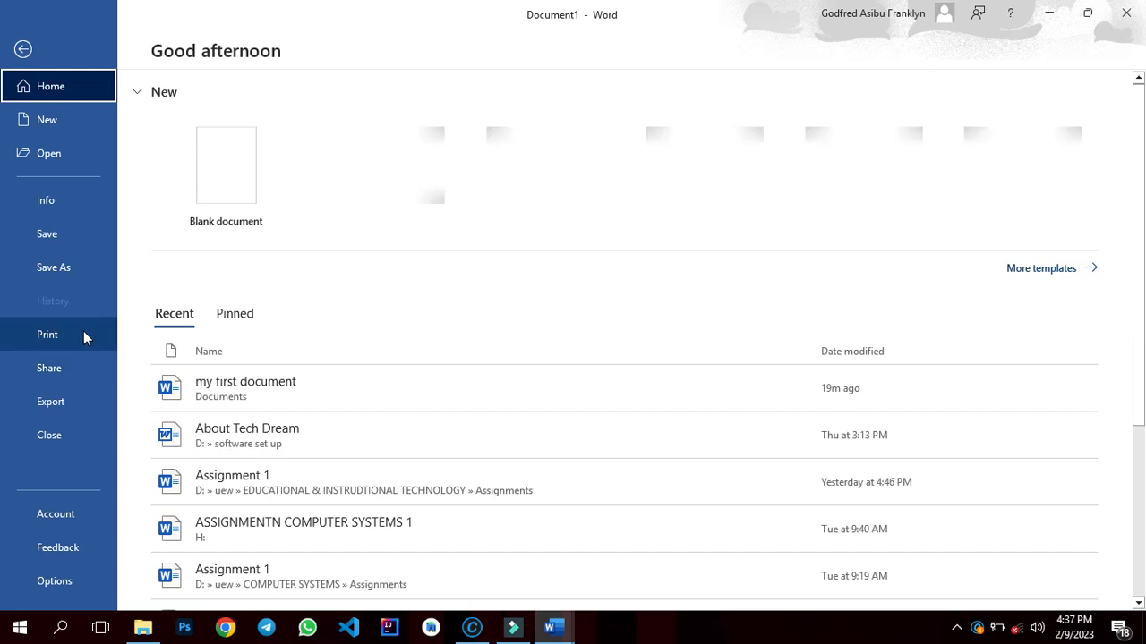
left_click(84, 332)
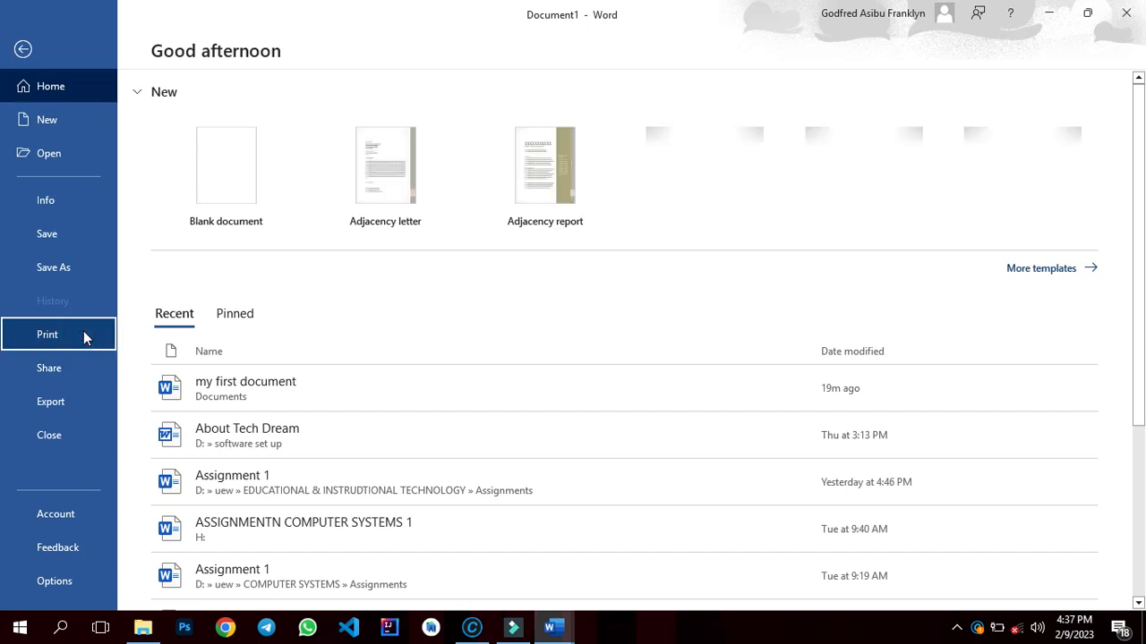